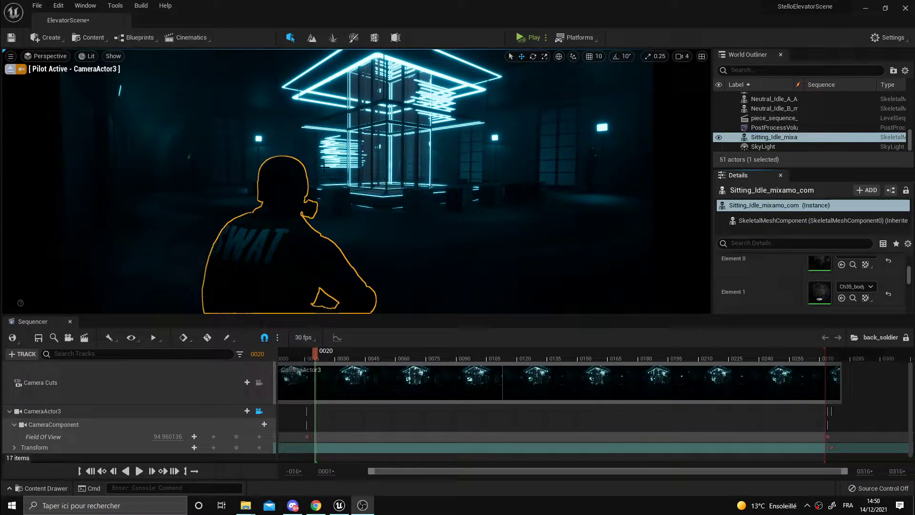
Step: Scrub back and forth through the CameraActor3 shot and play it from near the start
{"action": "left_click_drag", "start_coordinate": [315, 354], "coordinate": [513, 354]}
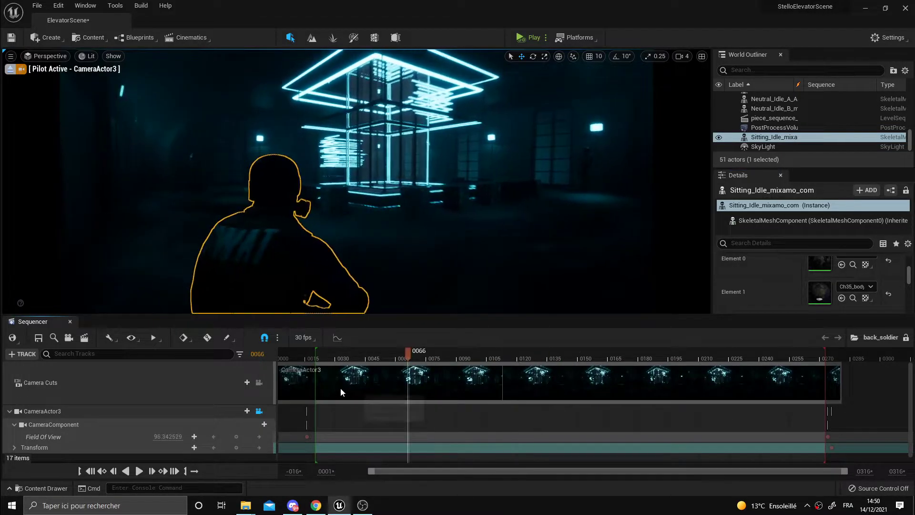
{"action": "left_click_drag", "start_coordinate": [549, 390], "coordinate": [353, 383]}
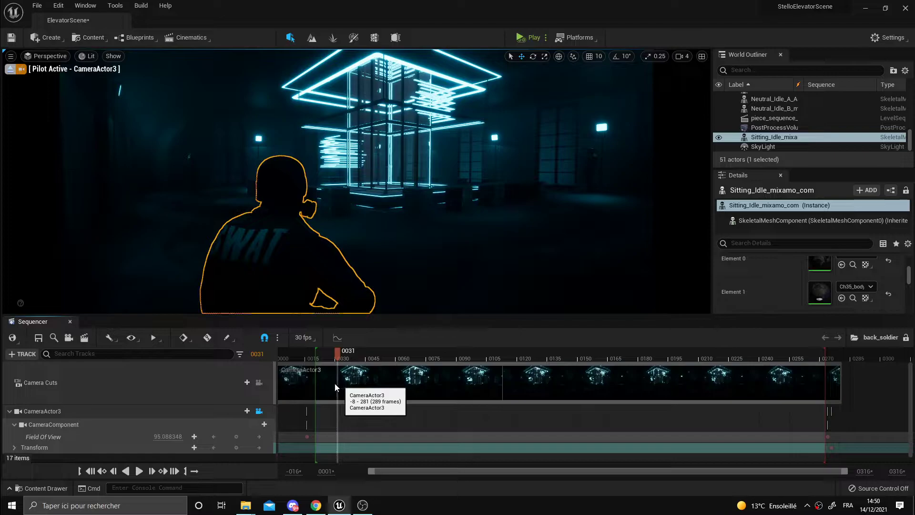
{"action": "mouse_move", "coordinate": [353, 382]}
{"action": "left_mouse_down"}
{"action": "mouse_move", "coordinate": [398, 385]}
{"action": "mouse_move", "coordinate": [310, 382]}
{"action": "left_mouse_up"}
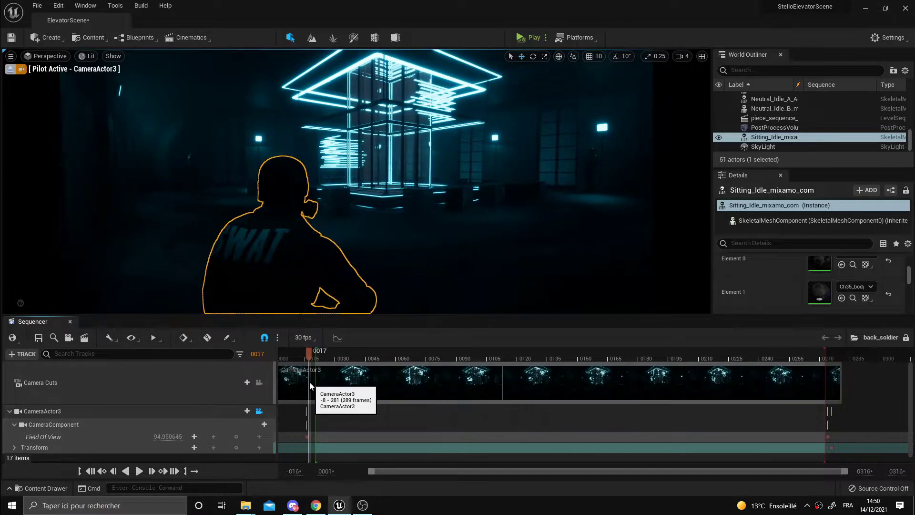
{"action": "left_click", "coordinate": [139, 471]}
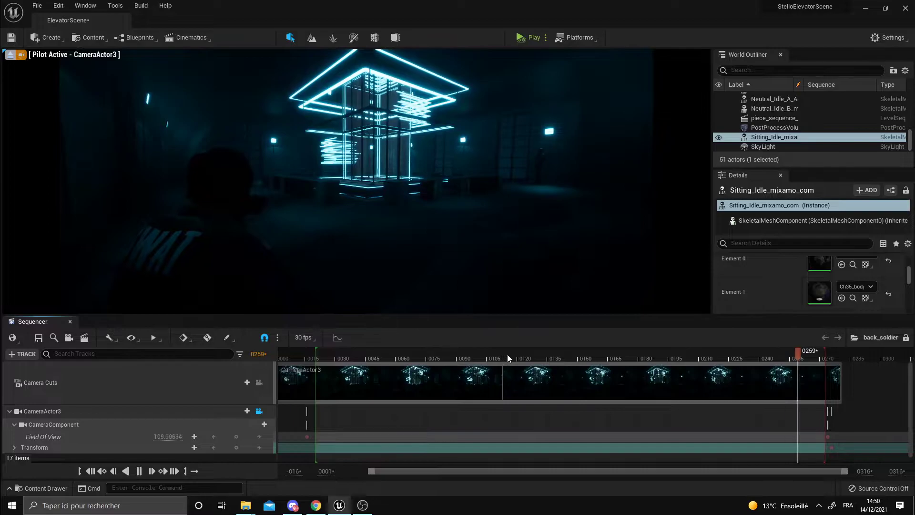
{"action": "left_click_drag", "start_coordinate": [505, 358], "coordinate": [691, 359]}
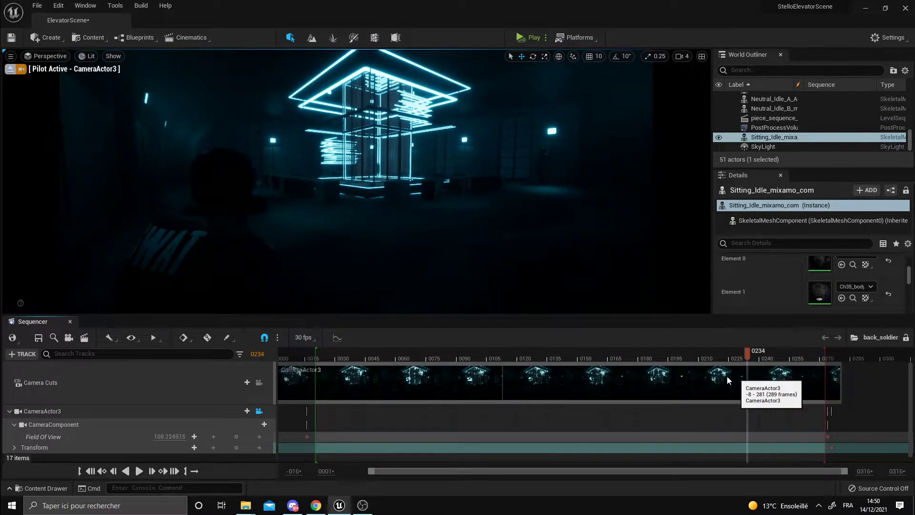
Step: Jump to frame 0121, briefly replay from the start, then close Sequencer
{"action": "left_click", "coordinate": [519, 387]}
{"action": "left_click", "coordinate": [307, 387]}
{"action": "left_click", "coordinate": [139, 471]}
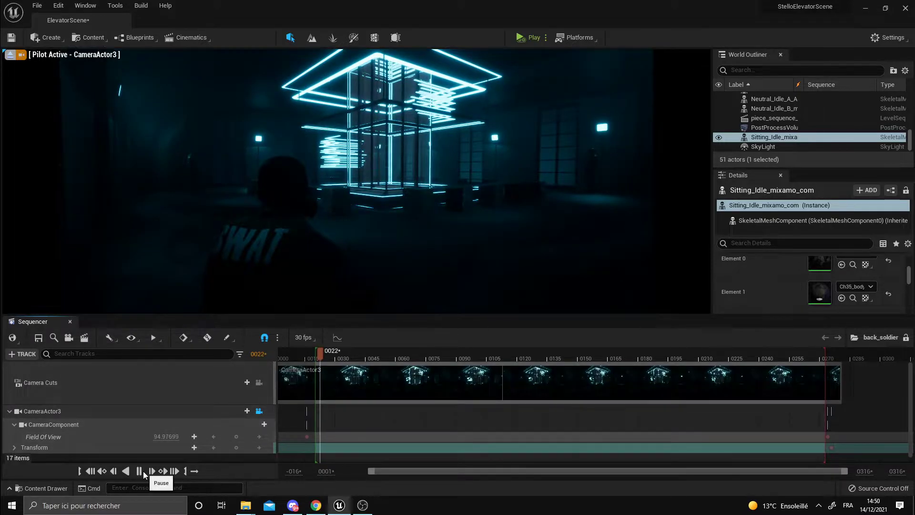
{"action": "left_click", "coordinate": [139, 471]}
{"action": "left_click", "coordinate": [69, 322]}
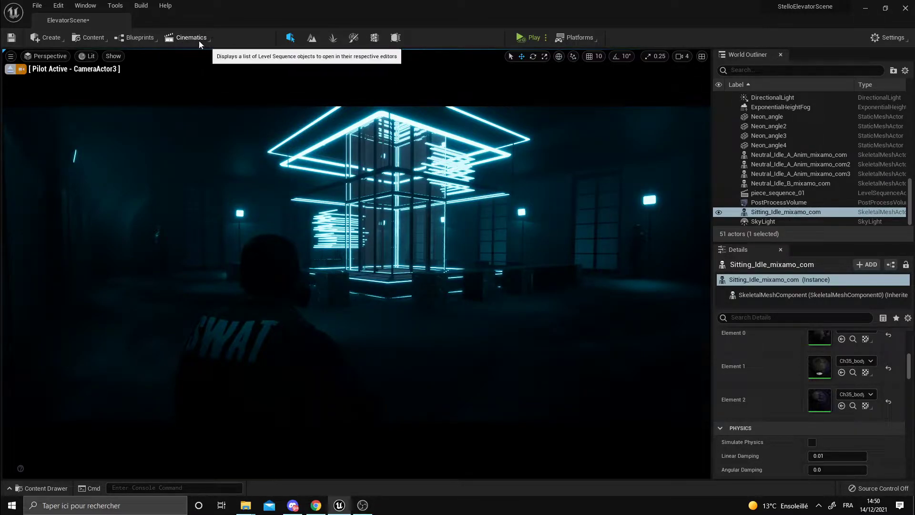
Step: Stop piloting CameraActor3 and move the view closer to the neon elevator
{"action": "left_click", "coordinate": [10, 69]}
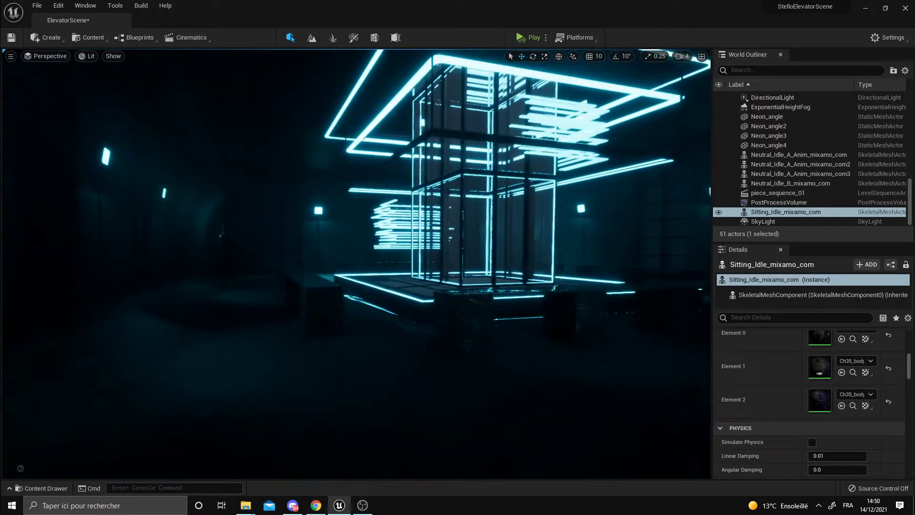
{"action": "left_click", "coordinate": [52, 40]}
{"action": "left_click", "coordinate": [50, 37]}
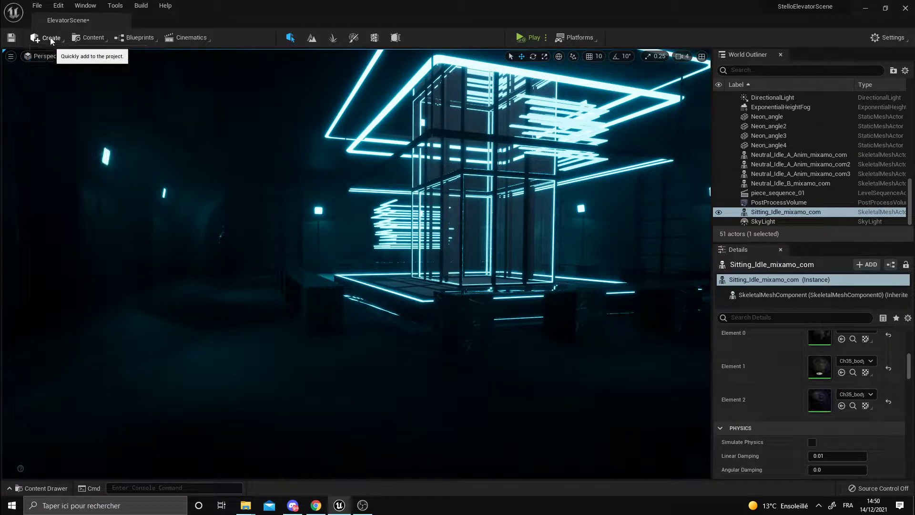
{"action": "left_click", "coordinate": [50, 38]}
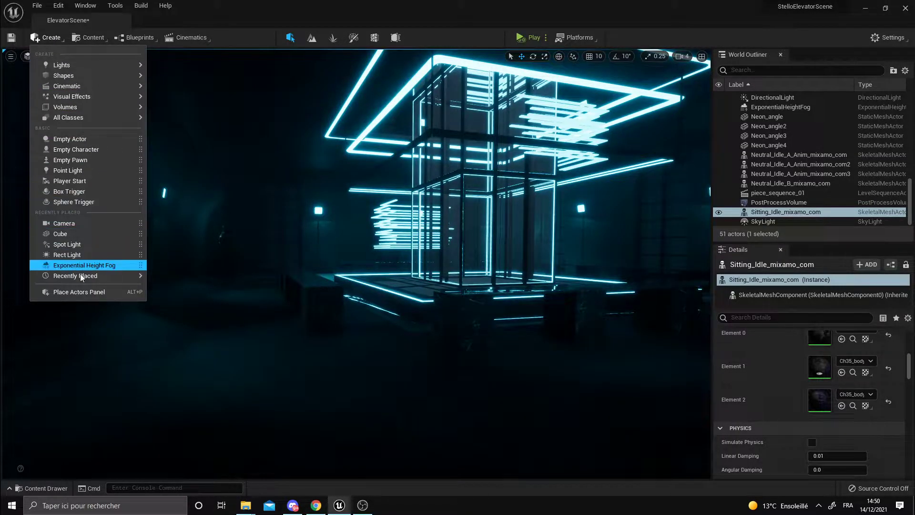
{"action": "mouse_move", "coordinate": [71, 116]}
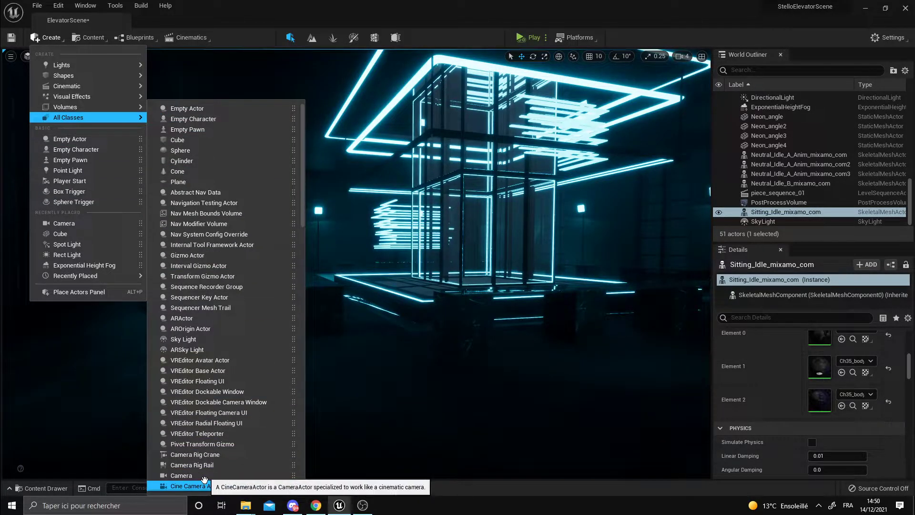
{"action": "right_click_drag", "start_coordinate": [324, 386], "coordinate": [343, 377]}
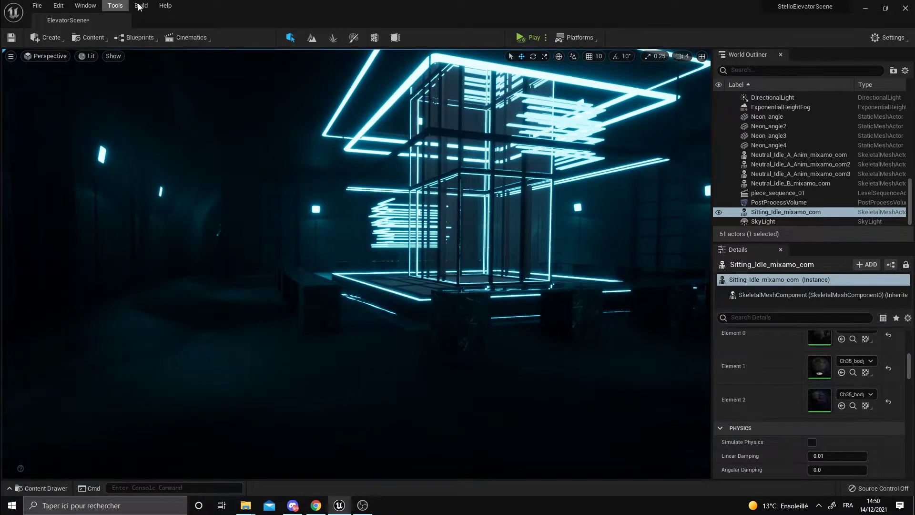
Step: From Window > Place Actors, search 'camer' and drop a Camera into the scene as CameraActor4
{"action": "left_click", "coordinate": [97, 6]}
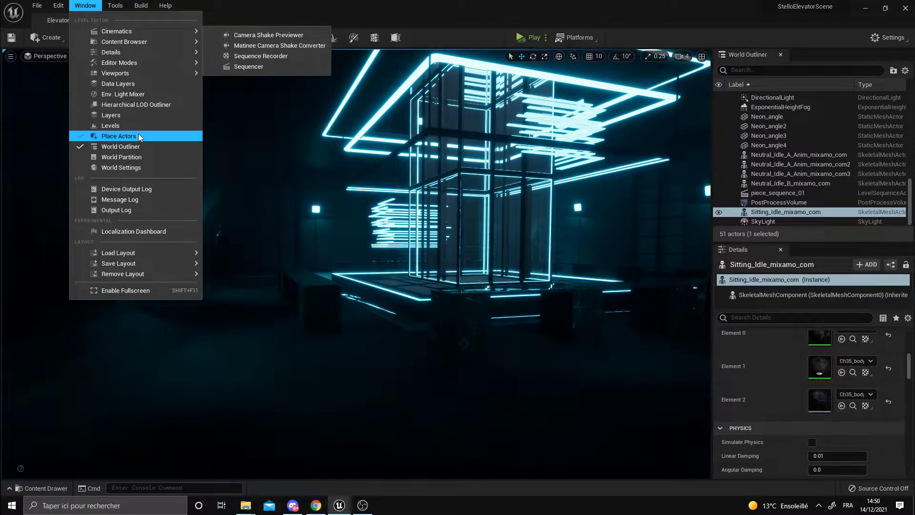
{"action": "left_click", "coordinate": [125, 138]}
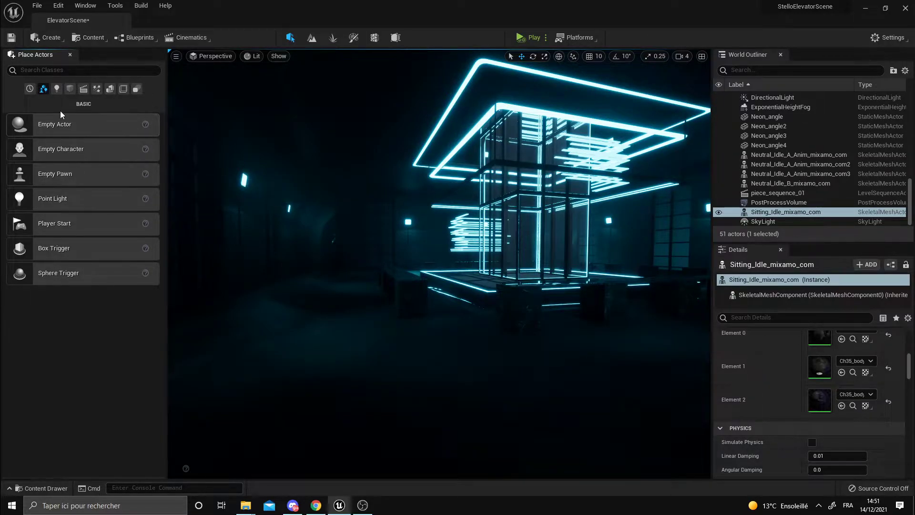
{"action": "left_click", "coordinate": [53, 69]}
{"action": "type", "text": "camer"}
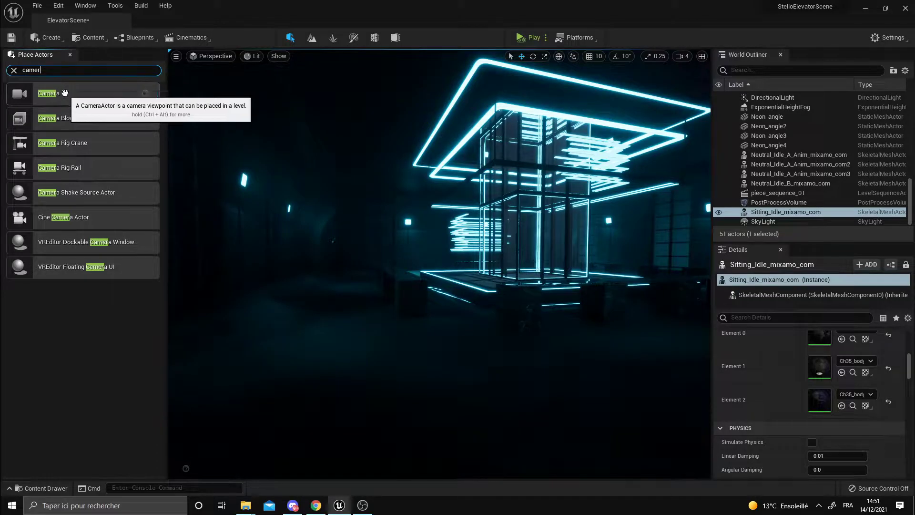
{"action": "left_click_drag", "start_coordinate": [45, 94], "coordinate": [322, 307]}
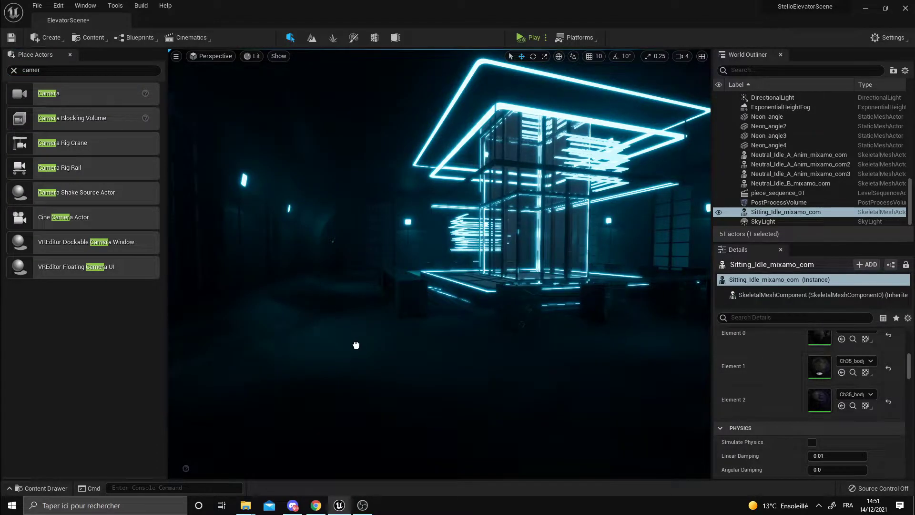
{"action": "left_click_drag", "start_coordinate": [357, 345], "coordinate": [355, 266]}
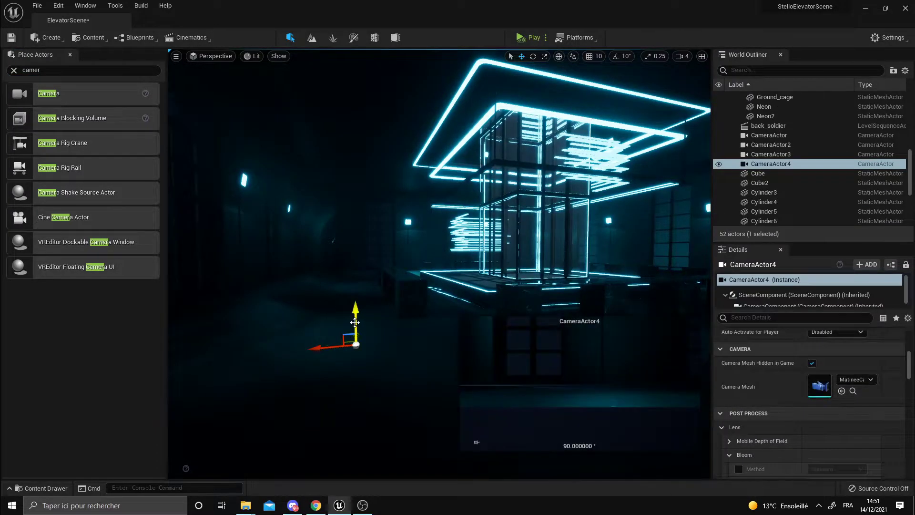
Step: Close Place Actors and try looking through the existing placed cameras
{"action": "left_click", "coordinate": [71, 55]}
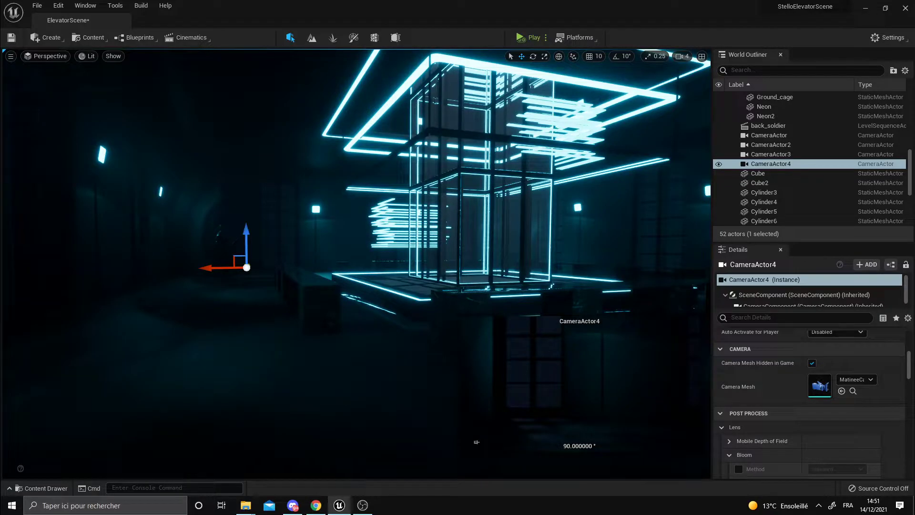
{"action": "left_click", "coordinate": [47, 57]}
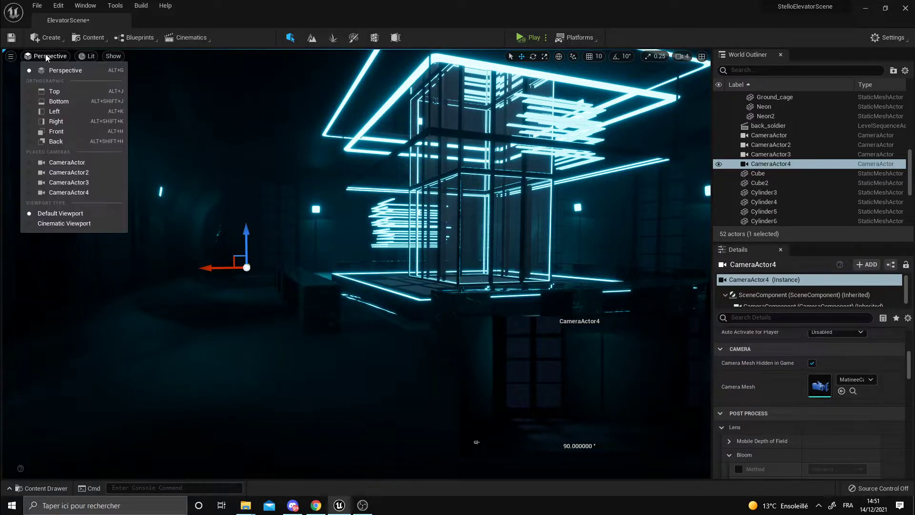
{"action": "left_click", "coordinate": [71, 165]}
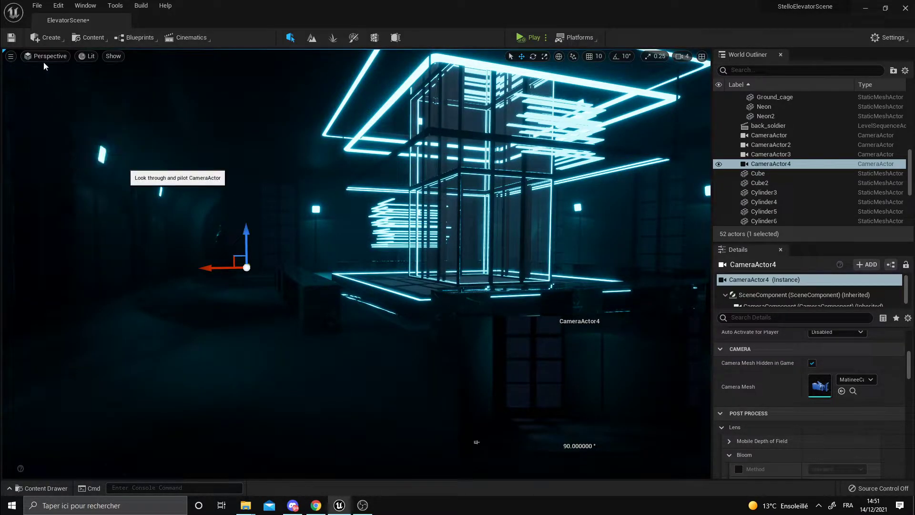
{"action": "left_click", "coordinate": [43, 57]}
{"action": "key", "text": "Escape"}
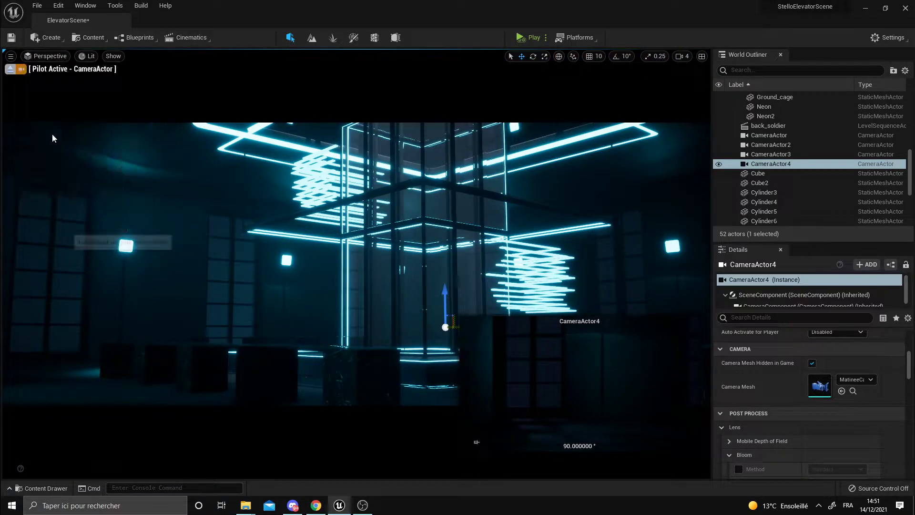
Step: Pilot CameraActor4 to frame the elevator behind the soldier, then select it in the Outliner
{"action": "left_click", "coordinate": [48, 58]}
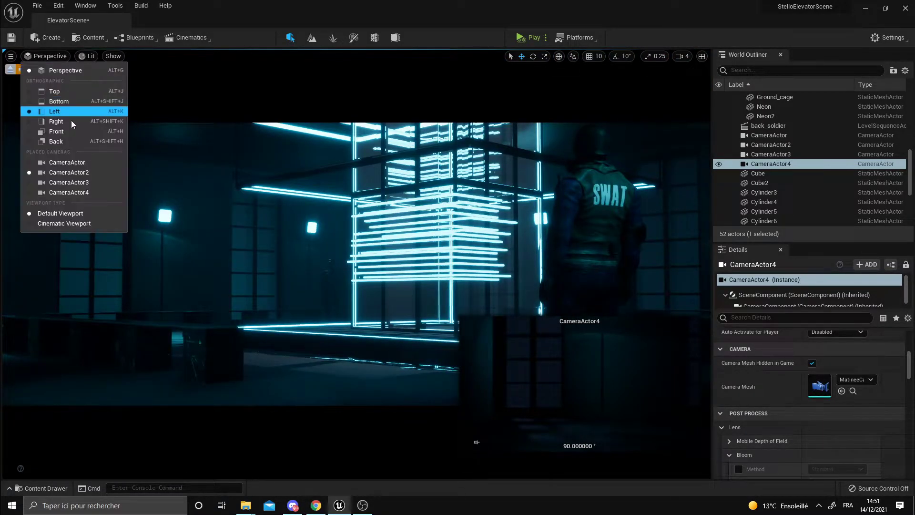
{"action": "left_click", "coordinate": [81, 194]}
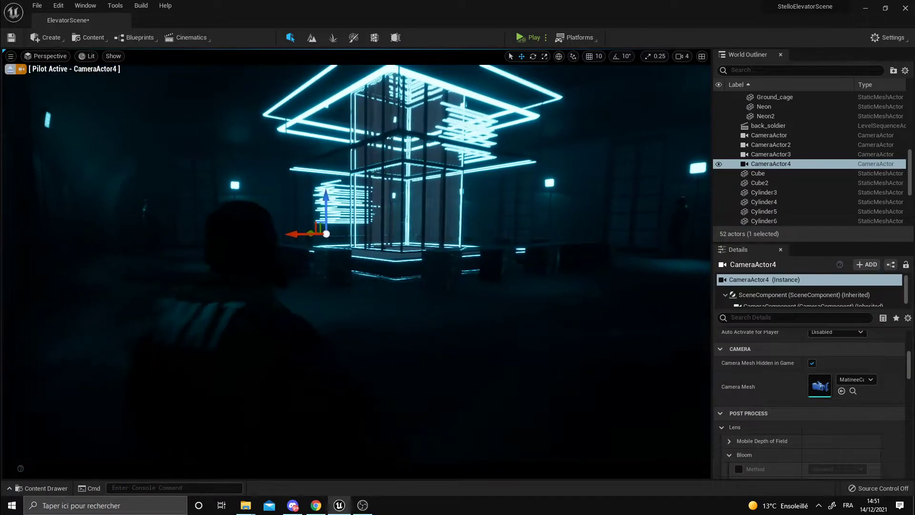
{"action": "left_click", "coordinate": [801, 163]}
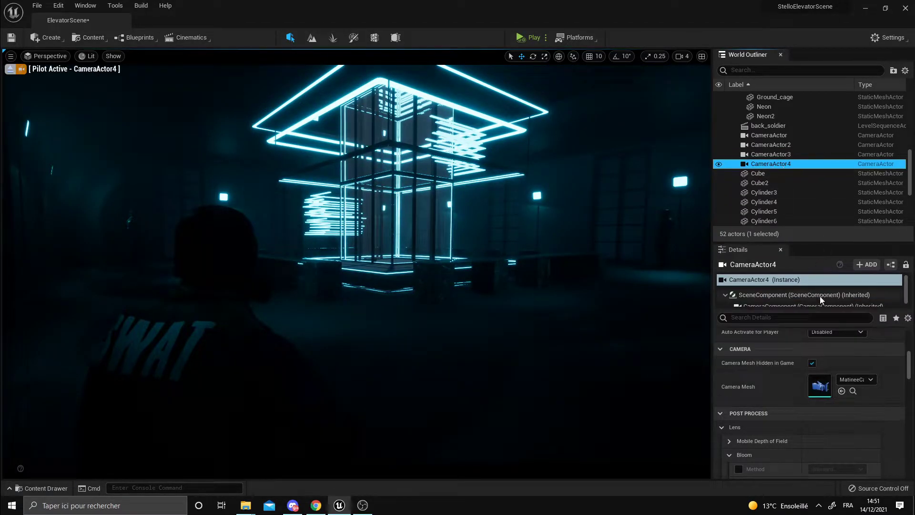
Step: Enlarge the Details panel and drag CameraActor4's field of view to about 103
{"action": "left_click_drag", "start_coordinate": [824, 242], "coordinate": [795, 149]}
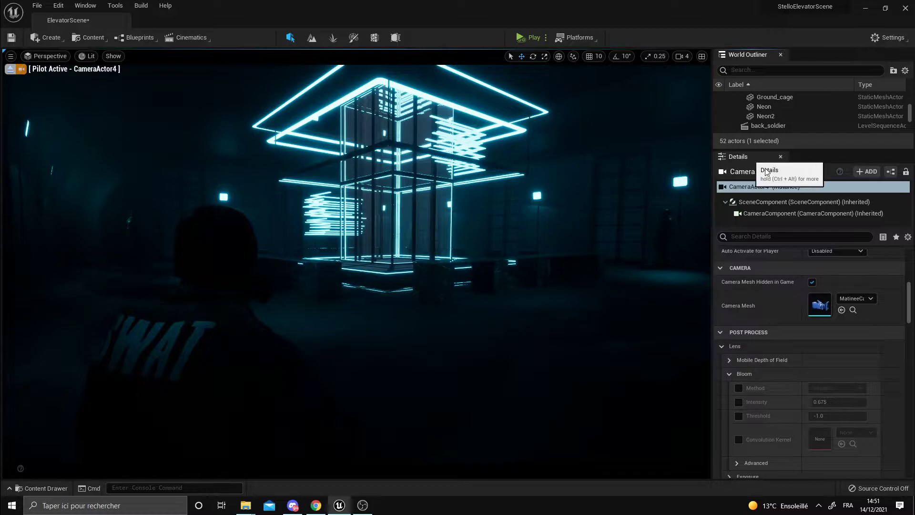
{"action": "scroll", "coordinate": [811, 353], "scroll_direction": "up", "scroll_amount": 3}
{"action": "scroll", "coordinate": [815, 362], "scroll_direction": "up", "scroll_amount": 1}
{"action": "scroll", "coordinate": [817, 359], "scroll_direction": "up", "scroll_amount": 1}
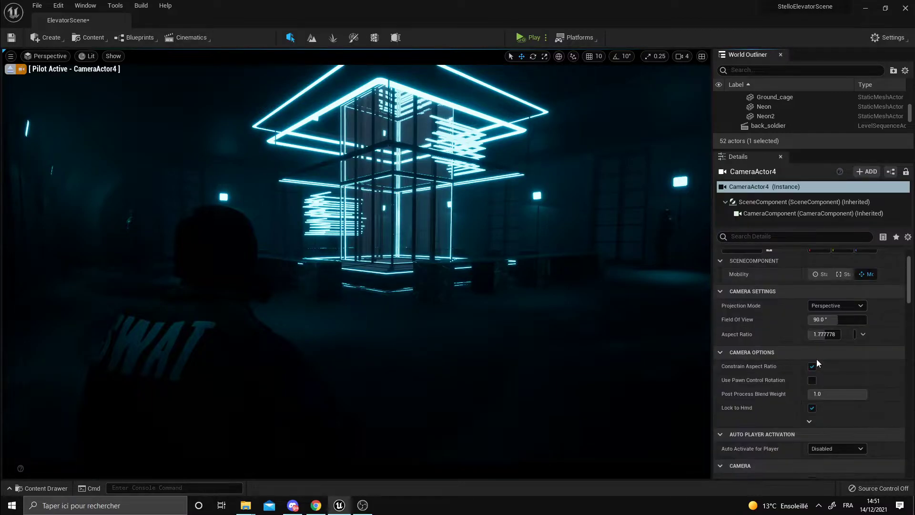
{"action": "scroll", "coordinate": [817, 357], "scroll_direction": "up", "scroll_amount": 1}
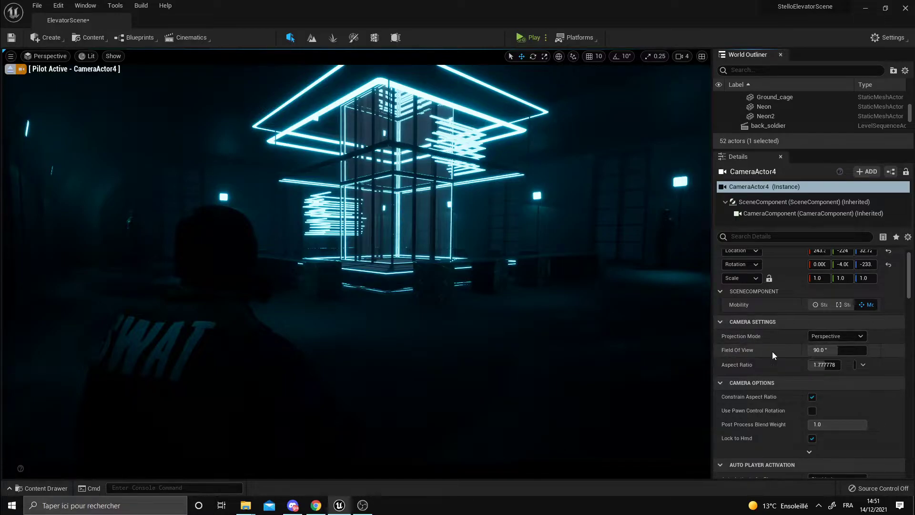
{"action": "mouse_move", "coordinate": [816, 352]}
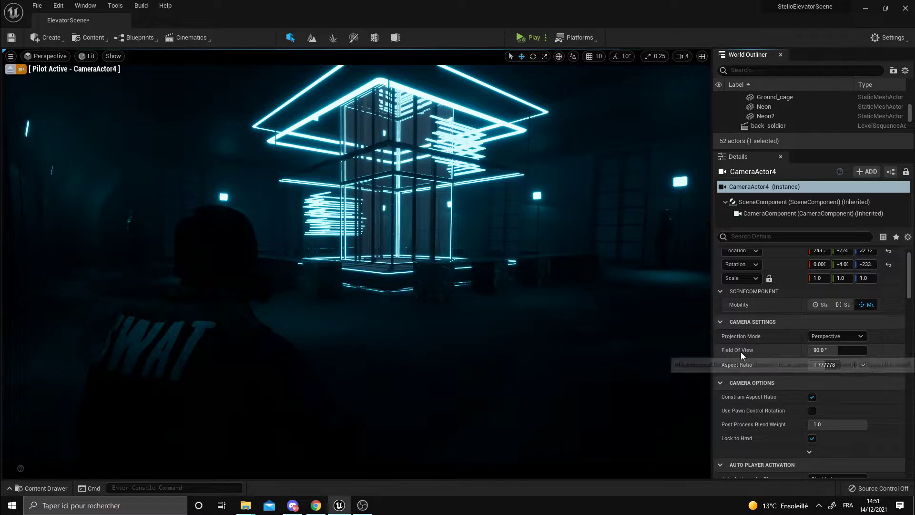
{"action": "mouse_move", "coordinate": [816, 352]}
{"action": "left_mouse_down"}
{"action": "mouse_move", "coordinate": [839, 352]}
{"action": "mouse_move", "coordinate": [825, 351]}
{"action": "mouse_move", "coordinate": [839, 364]}
{"action": "mouse_move", "coordinate": [827, 365]}
{"action": "mouse_move", "coordinate": [839, 365]}
{"action": "left_mouse_up"}
{"action": "type", "text": "2.5"}
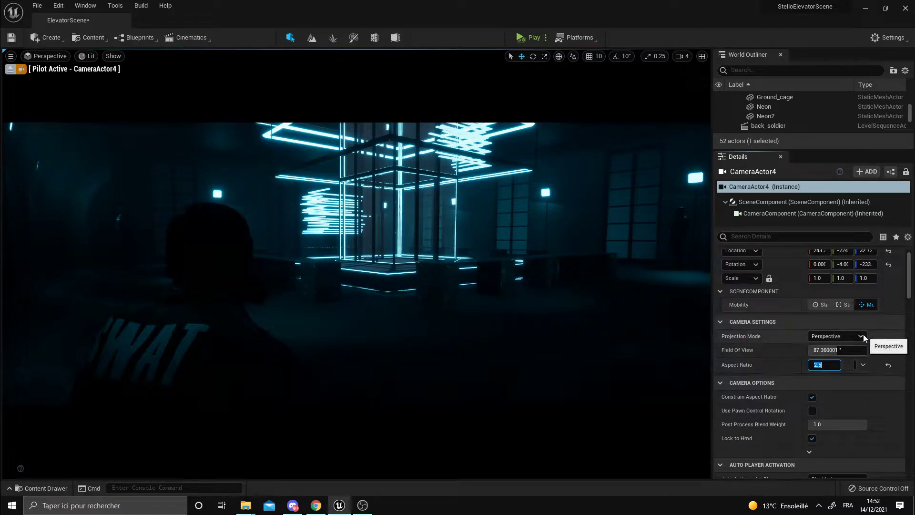
Step: Try aspect ratios 0.7 and 1.0 and field of view values 66.24 and 97.92
{"action": "type", "text": "0.7"}
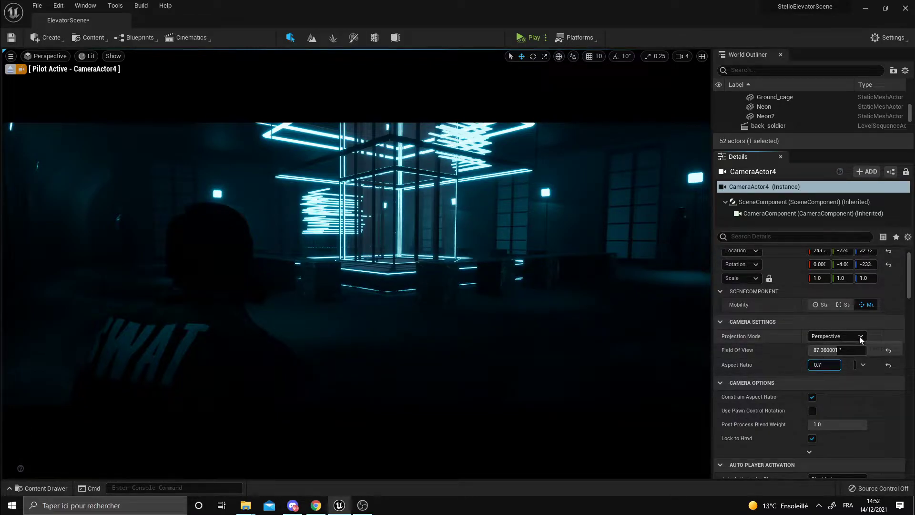
{"action": "key", "text": "Return"}
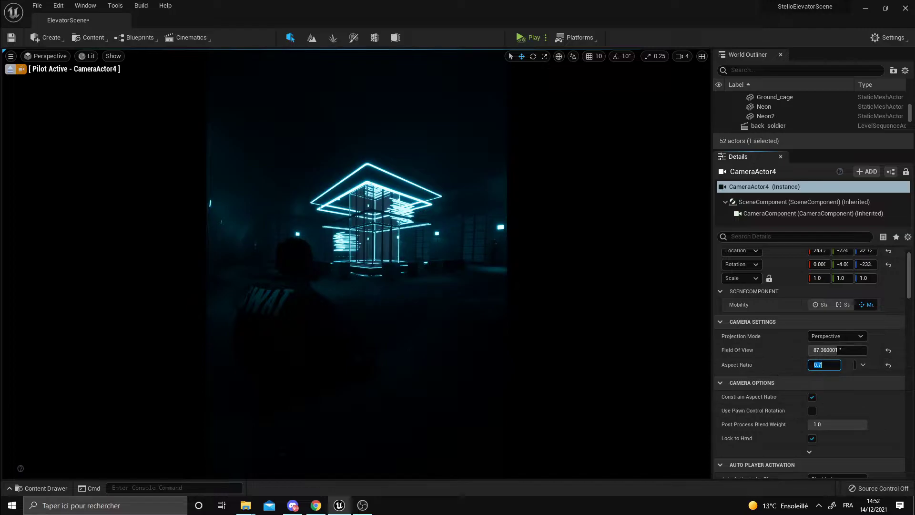
{"action": "type", "text": "1"}
{"action": "key", "text": "Return"}
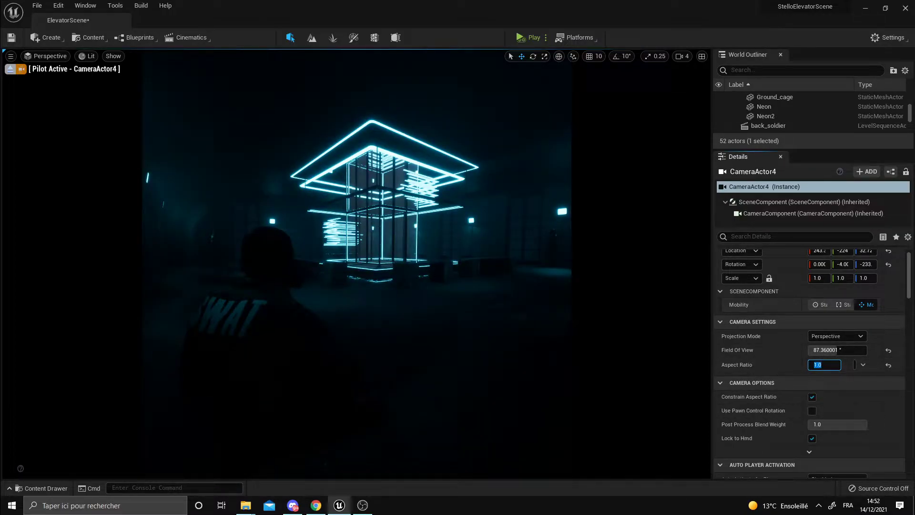
{"action": "left_click", "coordinate": [838, 350]}
{"action": "type", "text": "66.24"}
{"action": "key", "text": "Return"}
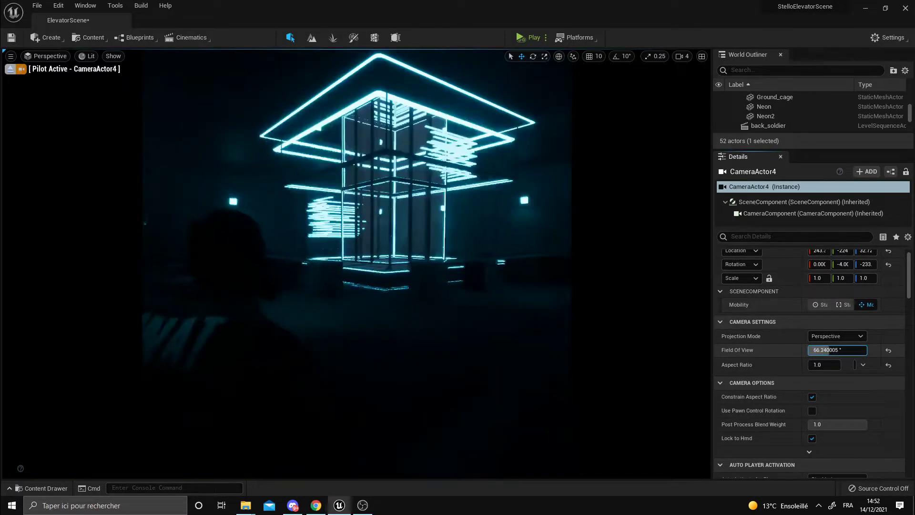
{"action": "type", "text": "97.92"}
{"action": "key", "text": "Return"}
Step: Set the aspect ratio back to 2.5 and the field of view to 104.52
{"action": "left_click", "coordinate": [836, 365]}
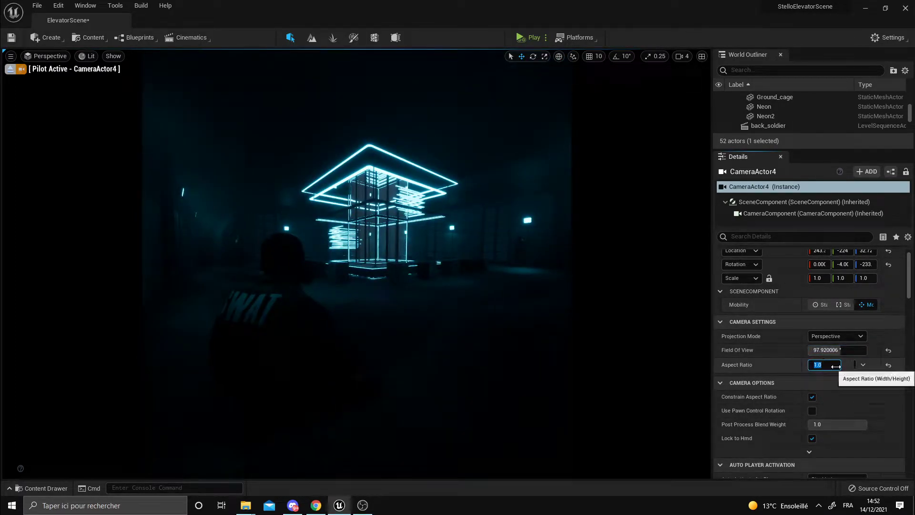
{"action": "type", "text": "5"}
{"action": "key", "text": "Return"}
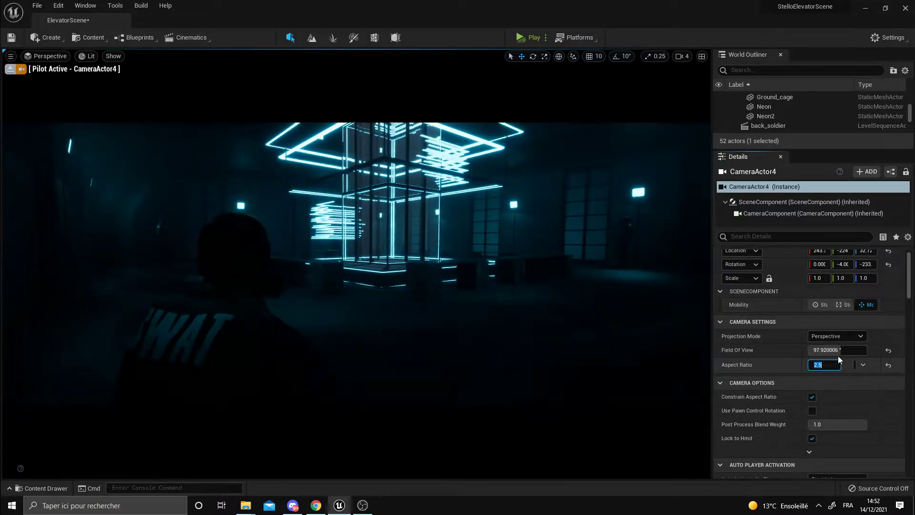
{"action": "left_click", "coordinate": [826, 351]}
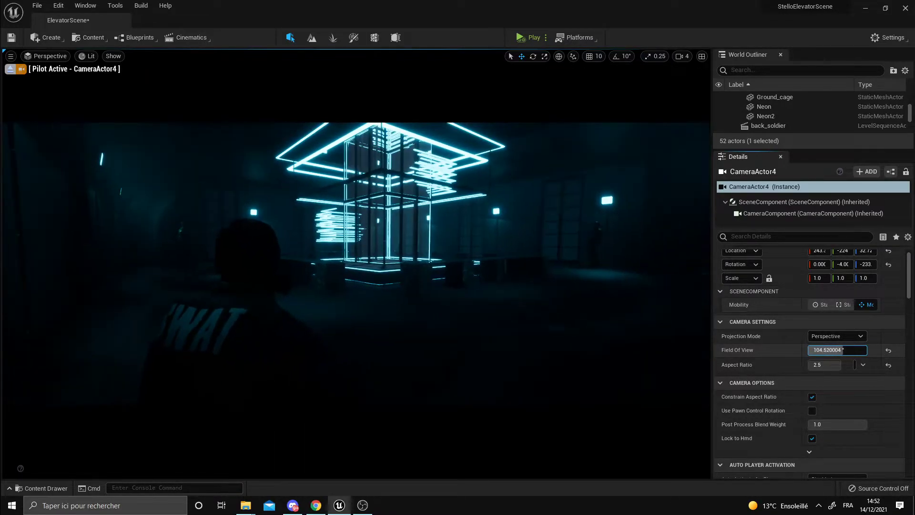
{"action": "type", "text": "104.52"}
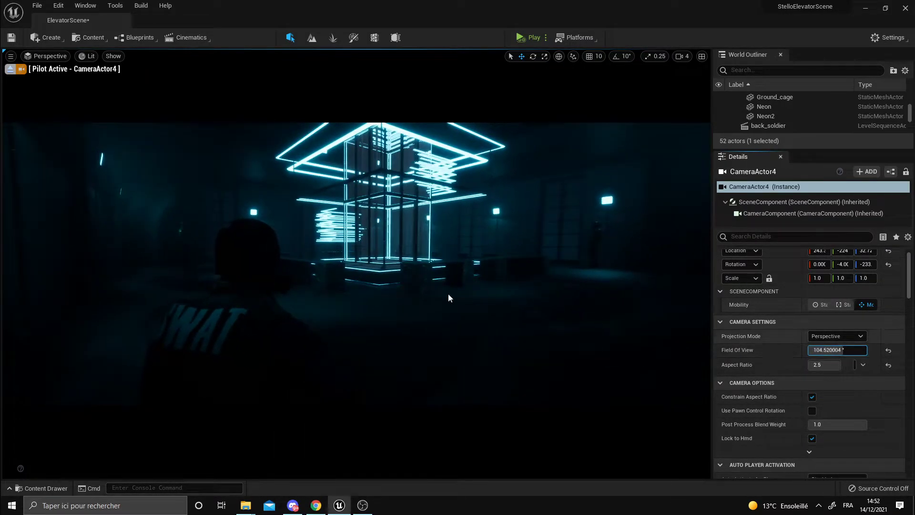
{"action": "key", "text": "Return"}
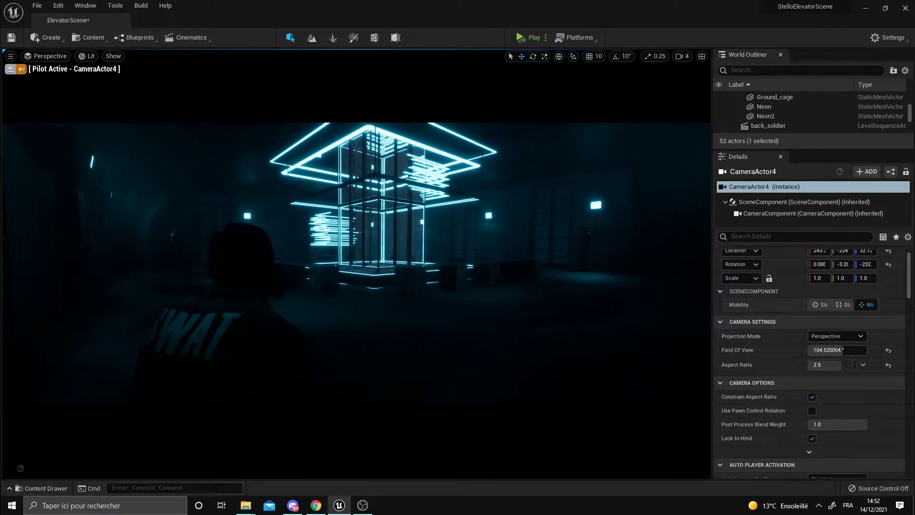
Step: Add a Level Sequence from Cinematics and choose Content/sequences as its save location
{"action": "left_click", "coordinate": [188, 38]}
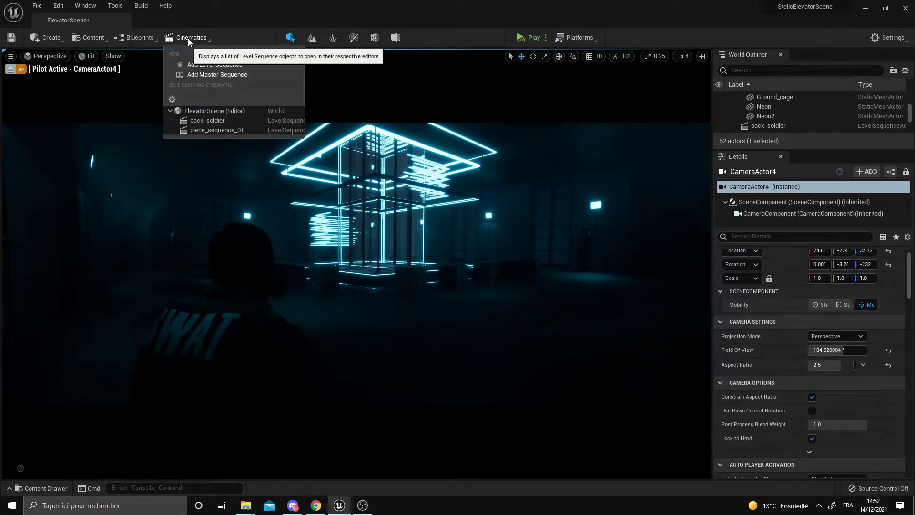
{"action": "left_click", "coordinate": [204, 65]}
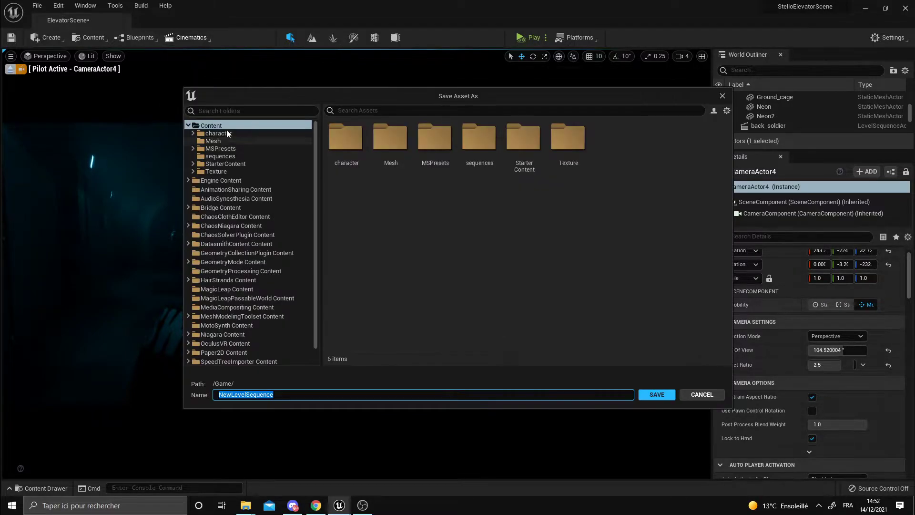
{"action": "left_click_drag", "start_coordinate": [517, 90], "coordinate": [498, 85]}
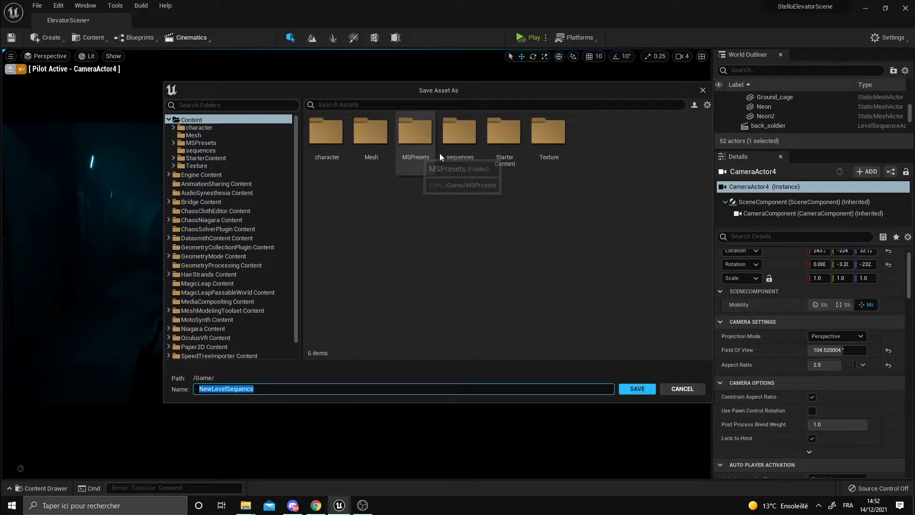
{"action": "right_click", "coordinate": [522, 208]}
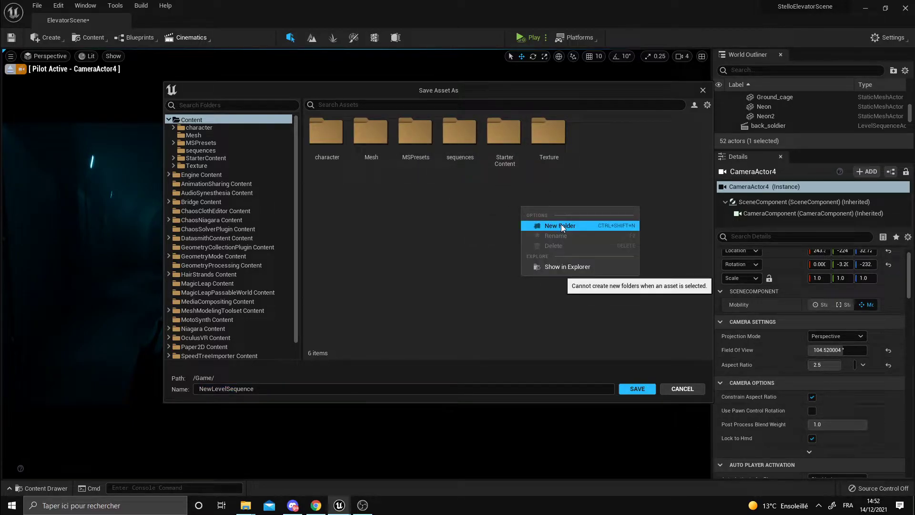
{"action": "left_click", "coordinate": [460, 147]}
{"action": "double_click", "coordinate": [459, 148]}
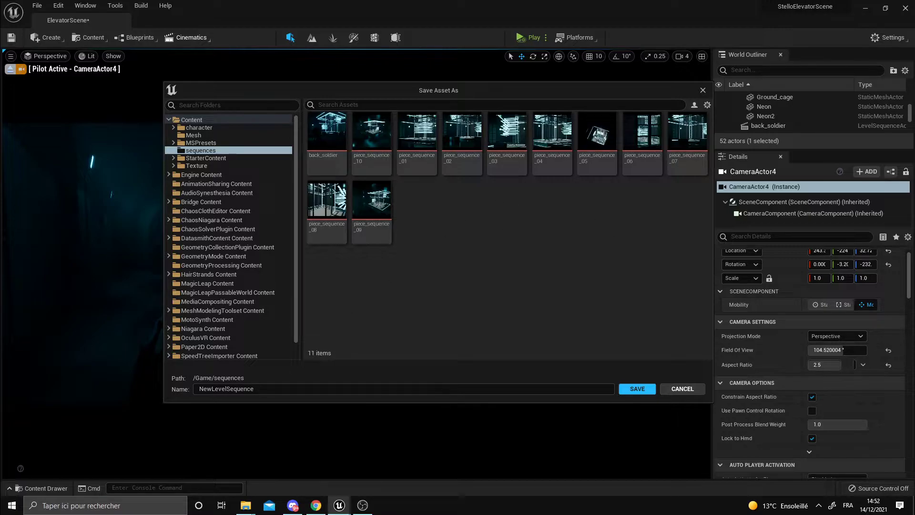
Step: Name the sequence back_soldier_b, save it, and scrub its empty timeline
{"action": "left_click", "coordinate": [200, 389]}
{"action": "type", "text": "ba"}
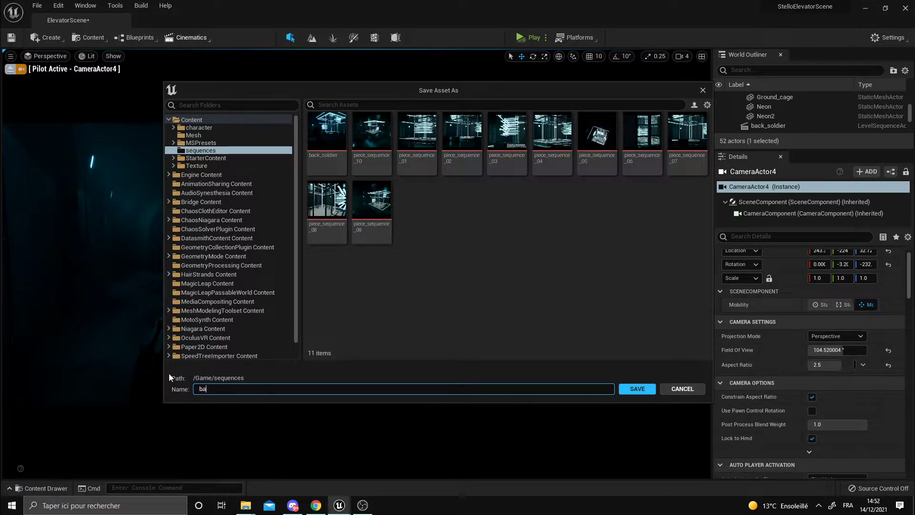
{"action": "type", "text": "ck_soldi"}
{"action": "type", "text": "er_b"}
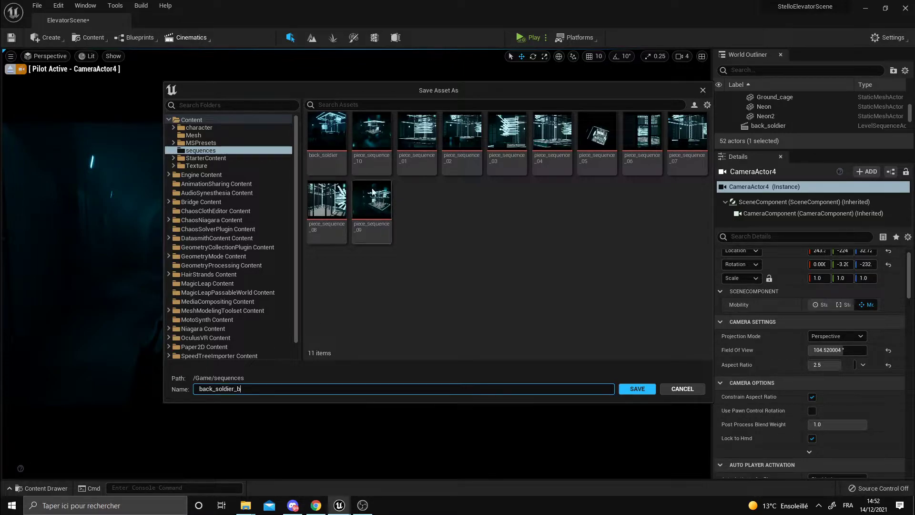
{"action": "left_click", "coordinate": [630, 394]}
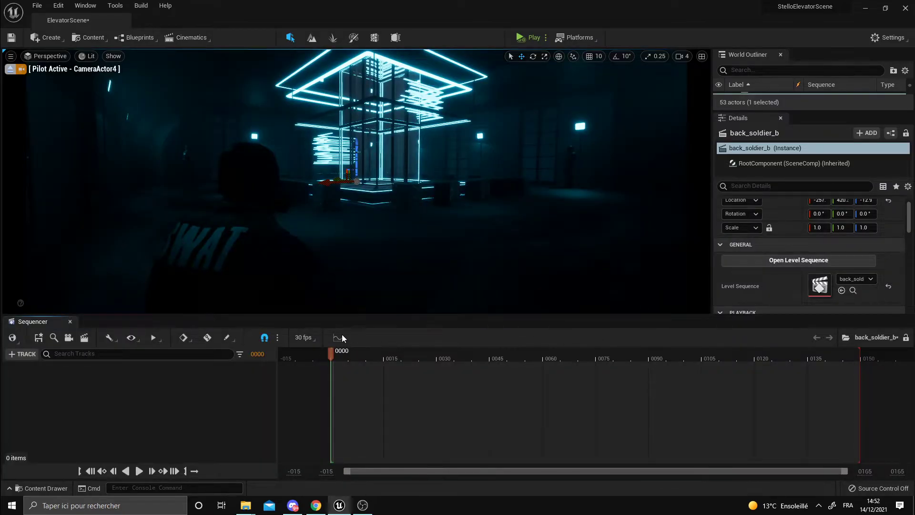
{"action": "left_click_drag", "start_coordinate": [359, 357], "coordinate": [571, 359]}
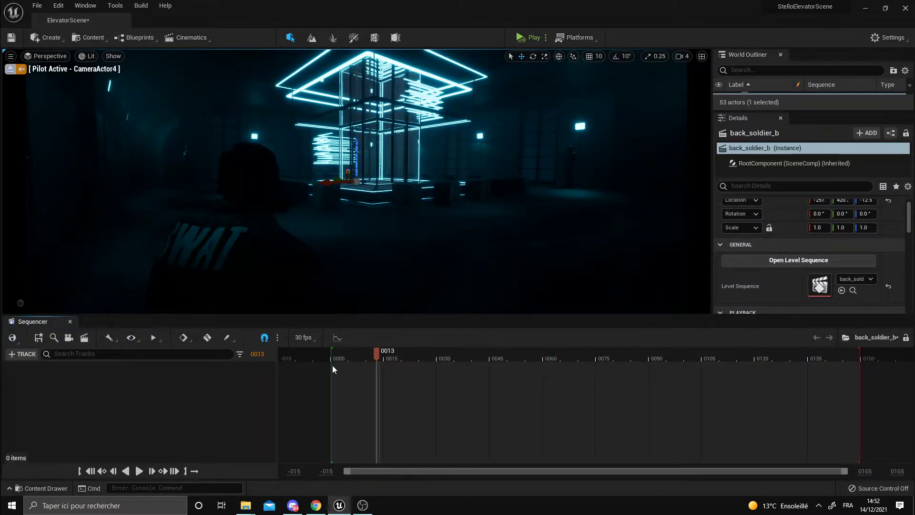
{"action": "left_click_drag", "start_coordinate": [631, 373], "coordinate": [460, 367]}
{"action": "mouse_move", "coordinate": [68, 324]}
{"action": "left_mouse_down"}
{"action": "mouse_move", "coordinate": [379, 158]}
{"action": "mouse_move", "coordinate": [246, 122]}
{"action": "left_mouse_up"}
{"action": "left_click_drag", "start_coordinate": [528, 195], "coordinate": [687, 286]}
{"action": "left_click_drag", "start_coordinate": [208, 127], "coordinate": [104, 476]}
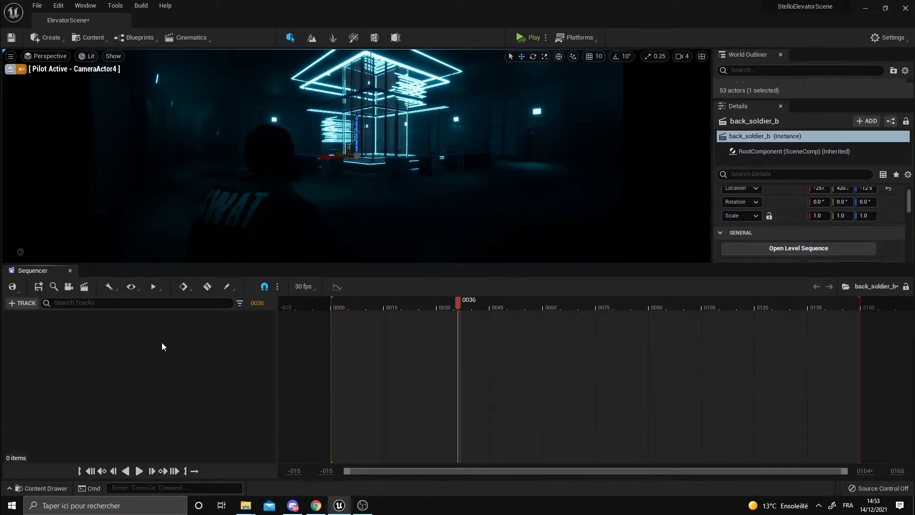
{"action": "mouse_move", "coordinate": [218, 263]}
{"action": "left_mouse_down"}
{"action": "mouse_move", "coordinate": [238, 351]}
{"action": "mouse_move", "coordinate": [245, 318]}
{"action": "left_mouse_up"}
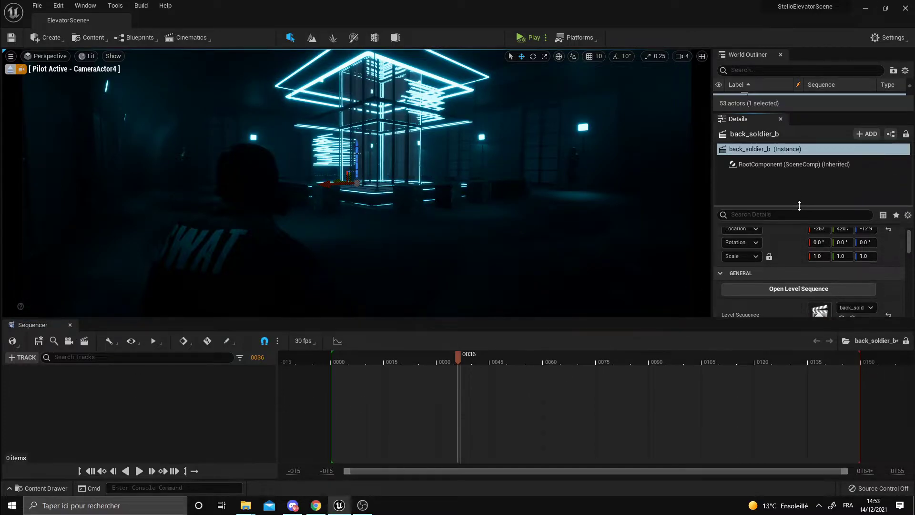
{"action": "left_click_drag", "start_coordinate": [798, 176], "coordinate": [797, 204]}
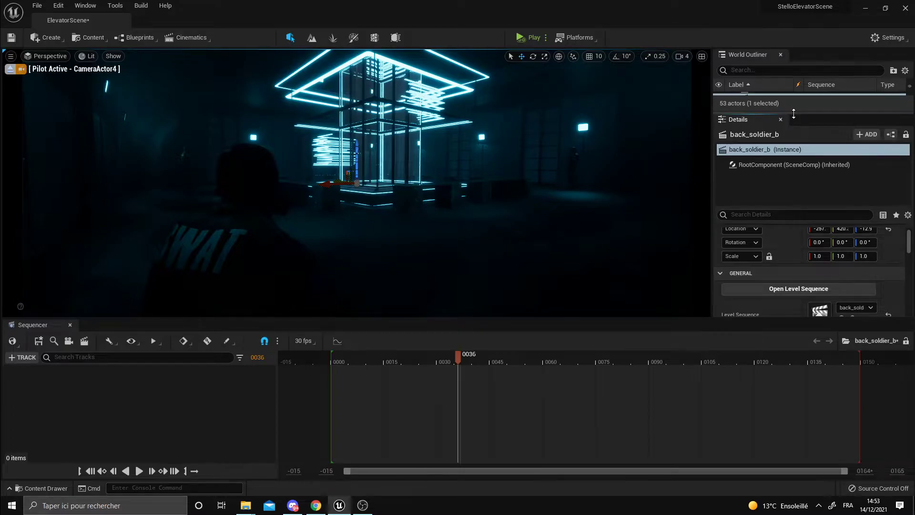
{"action": "left_click_drag", "start_coordinate": [786, 94], "coordinate": [785, 233]}
Step: Drag CameraActor4 from the Outliner into the sequence as a camera track with a camera cut
{"action": "left_click", "coordinate": [770, 137]}
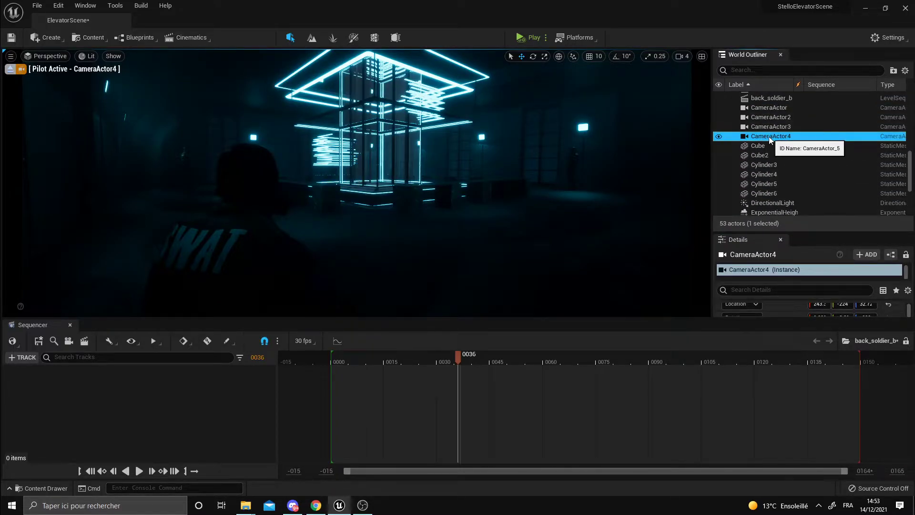
{"action": "left_click_drag", "start_coordinate": [768, 136], "coordinate": [221, 350]}
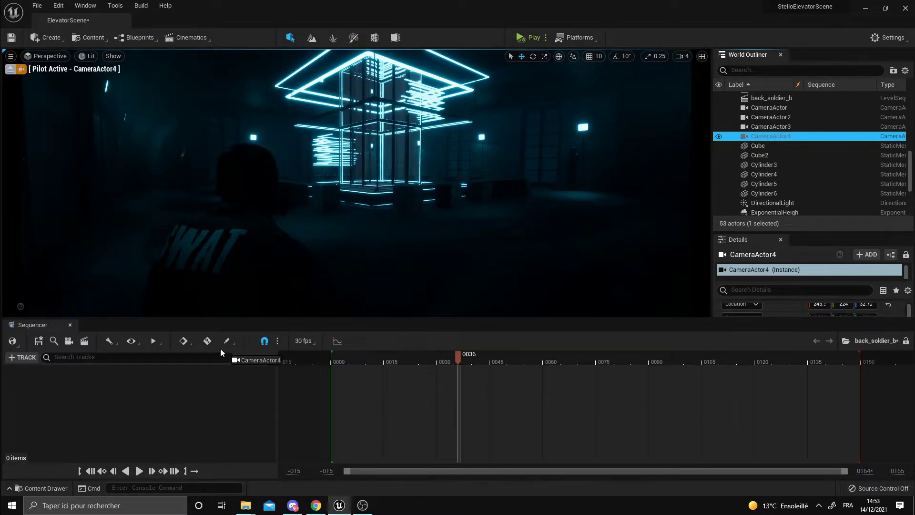
{"action": "left_click_drag", "start_coordinate": [115, 383], "coordinate": [87, 384]}
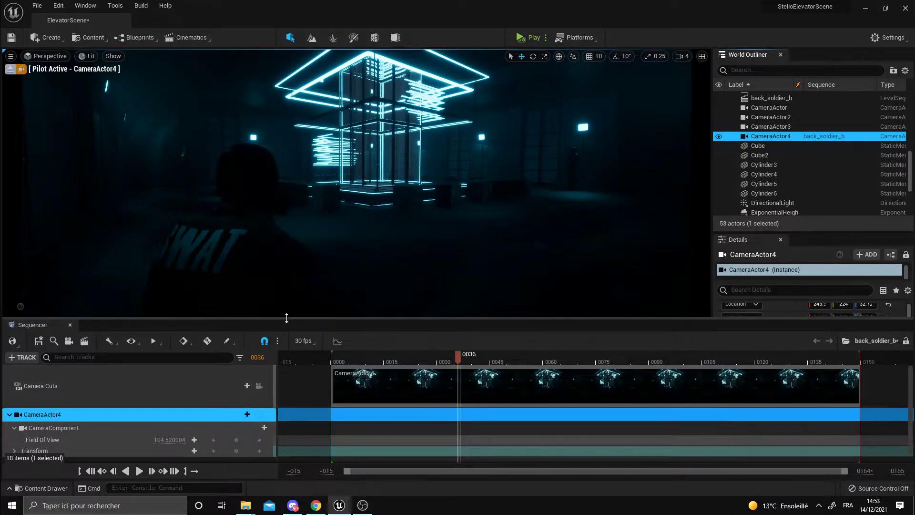
{"action": "left_click_drag", "start_coordinate": [287, 319], "coordinate": [292, 273]}
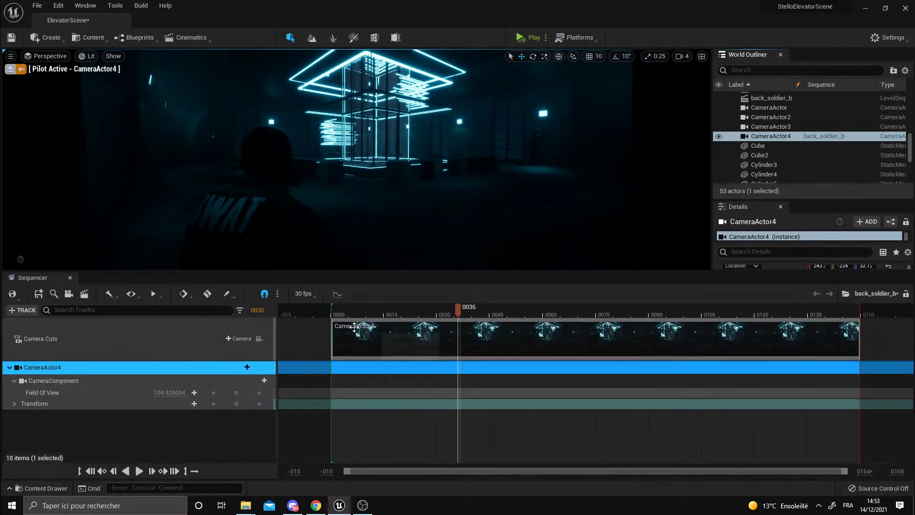
Step: Stretch the CameraActor4 camera cut from frame -4 out to the playback range end
{"action": "mouse_move", "coordinate": [457, 310]}
{"action": "left_mouse_down"}
{"action": "mouse_move", "coordinate": [336, 319]}
{"action": "mouse_move", "coordinate": [529, 317]}
{"action": "left_mouse_up"}
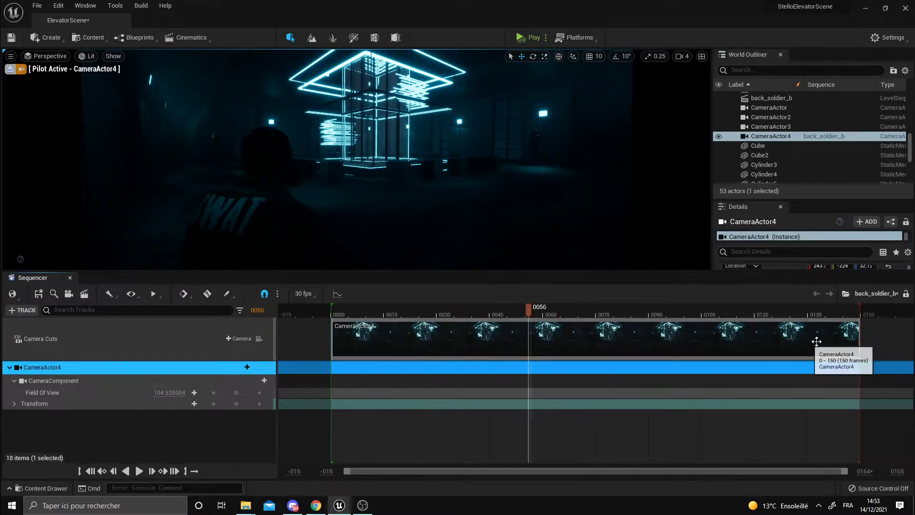
{"action": "left_click_drag", "start_coordinate": [859, 340], "coordinate": [574, 348]}
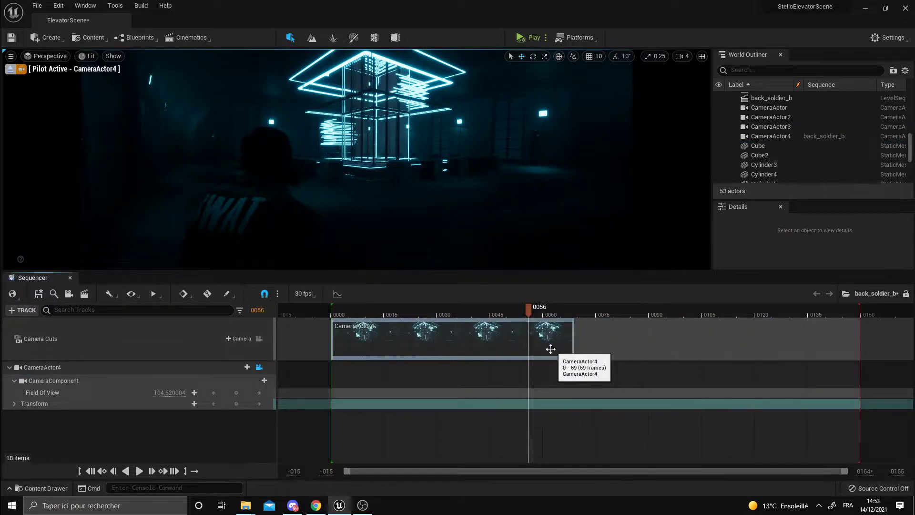
{"action": "left_click", "coordinate": [412, 312]}
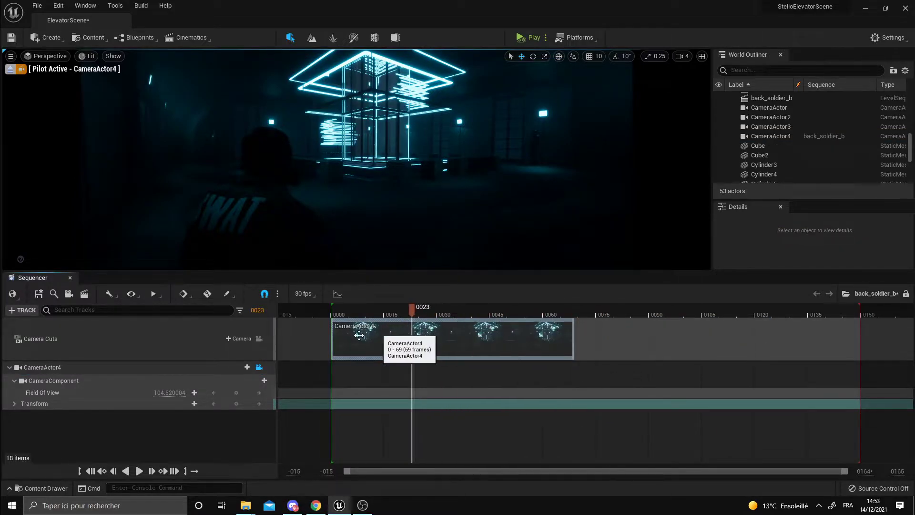
{"action": "left_click_drag", "start_coordinate": [331, 336], "coordinate": [318, 335]}
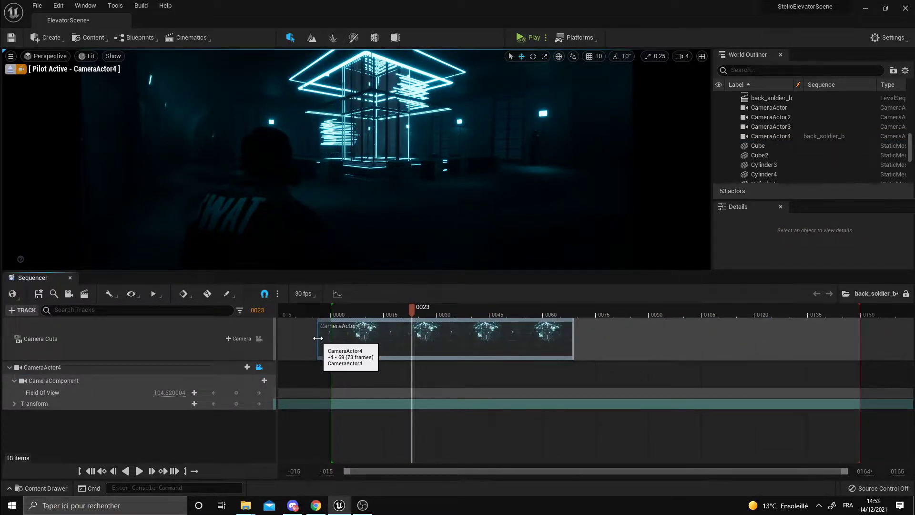
{"action": "left_click_drag", "start_coordinate": [574, 337], "coordinate": [869, 340]}
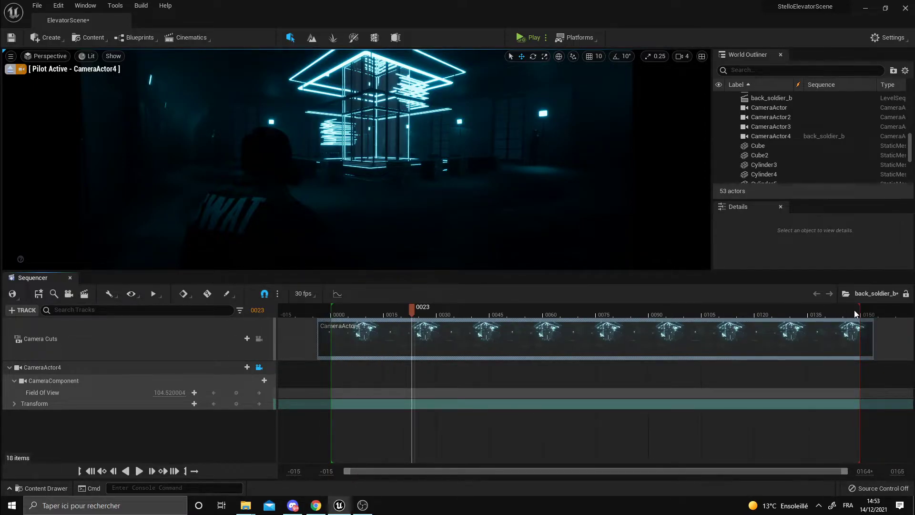
{"action": "left_click_drag", "start_coordinate": [858, 310], "coordinate": [801, 310]}
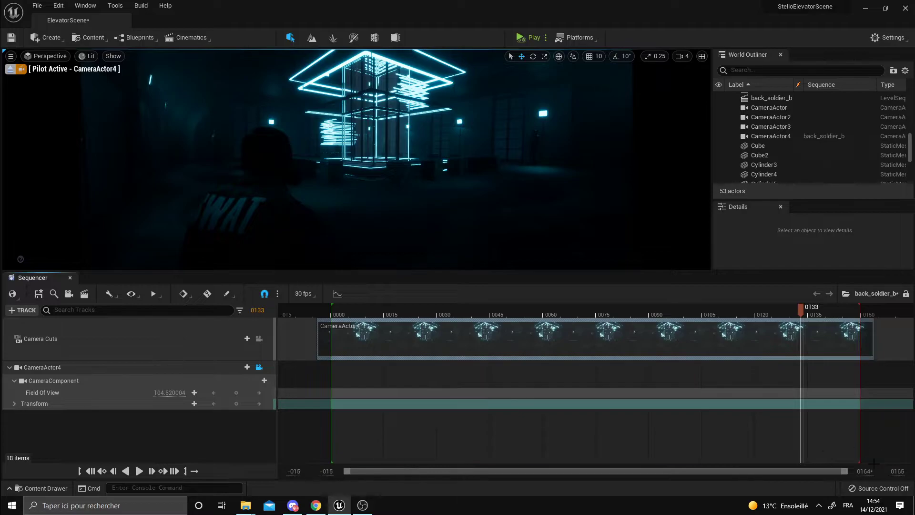
Step: Set the view range end to 400, extend playback to about frame 355, and stretch the camera cut to match
{"action": "left_click", "coordinate": [865, 471]}
{"action": "type", "text": "0400"}
{"action": "key", "text": "Return"}
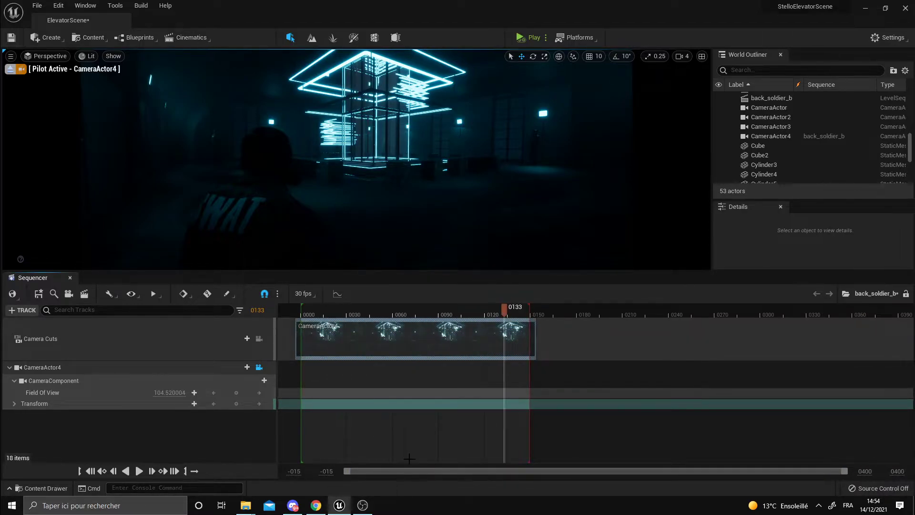
{"action": "left_click_drag", "start_coordinate": [531, 307], "coordinate": [845, 333]}
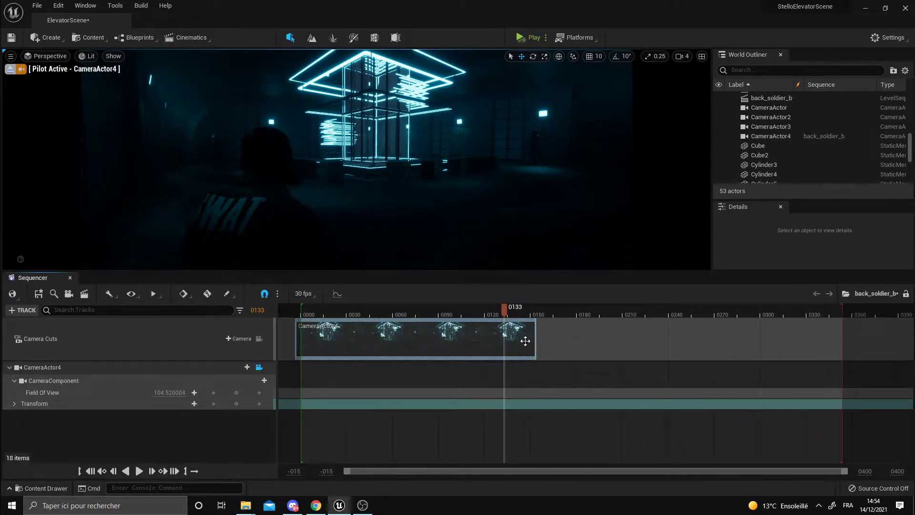
{"action": "left_click_drag", "start_coordinate": [536, 333], "coordinate": [855, 354]}
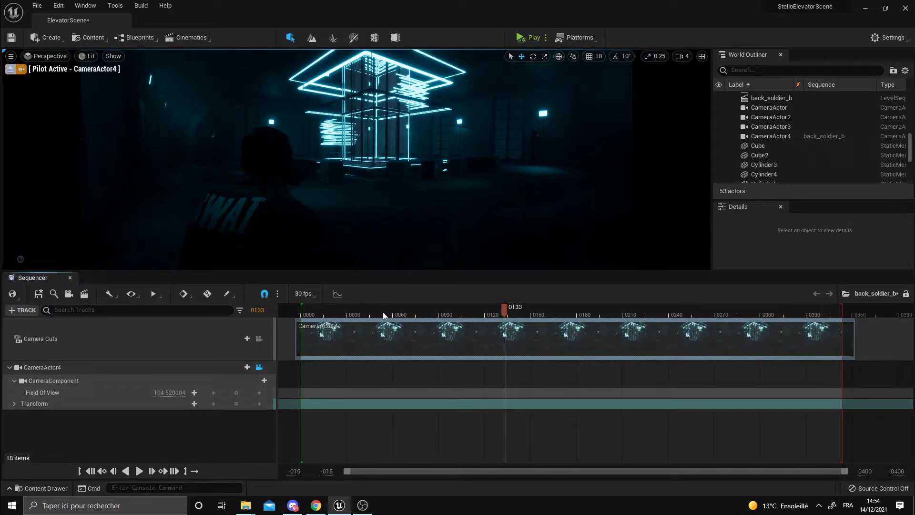
Step: Check the shot from frame -4, add a Transform key at the start, then scrub to frame 356
{"action": "left_click", "coordinate": [295, 313]}
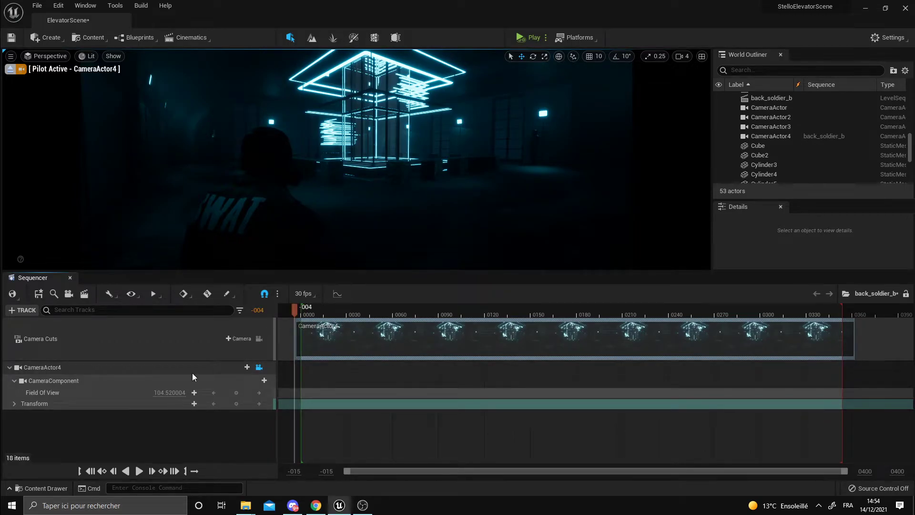
{"action": "left_click", "coordinate": [13, 404]}
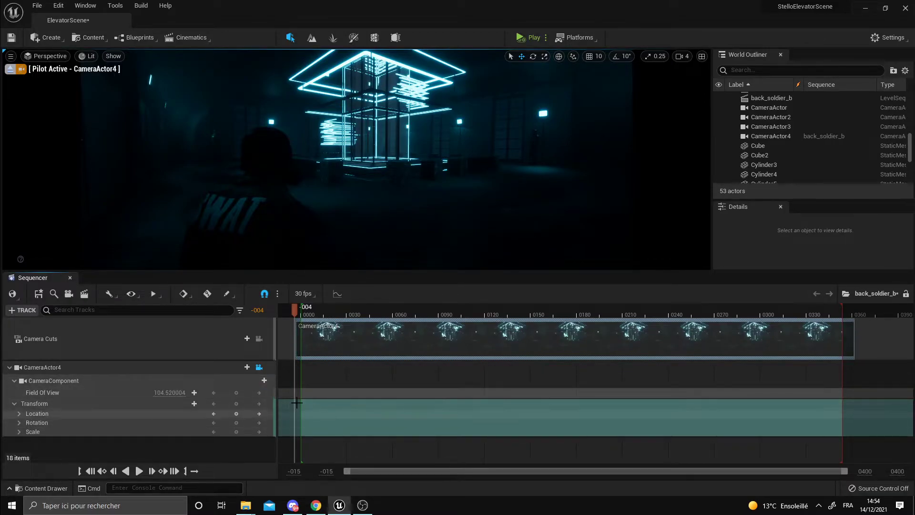
{"action": "left_click", "coordinate": [14, 404]}
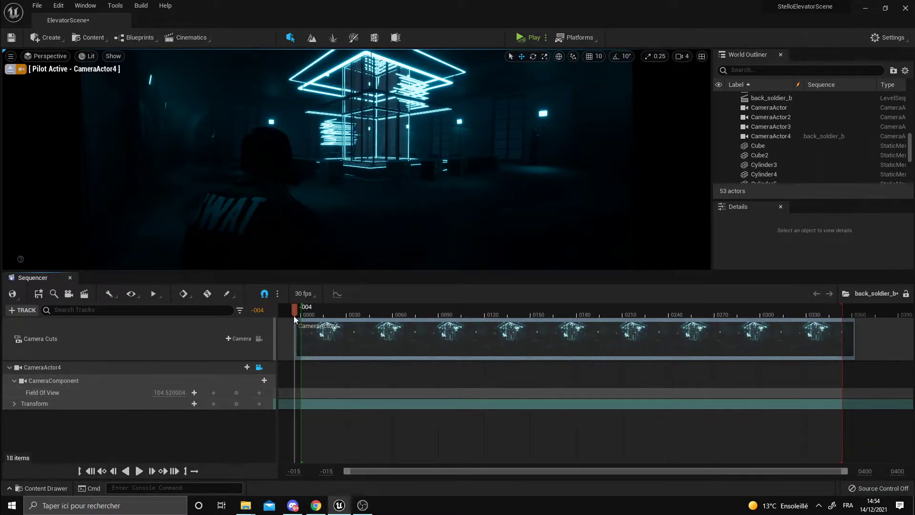
{"action": "left_click_drag", "start_coordinate": [294, 316], "coordinate": [306, 317]}
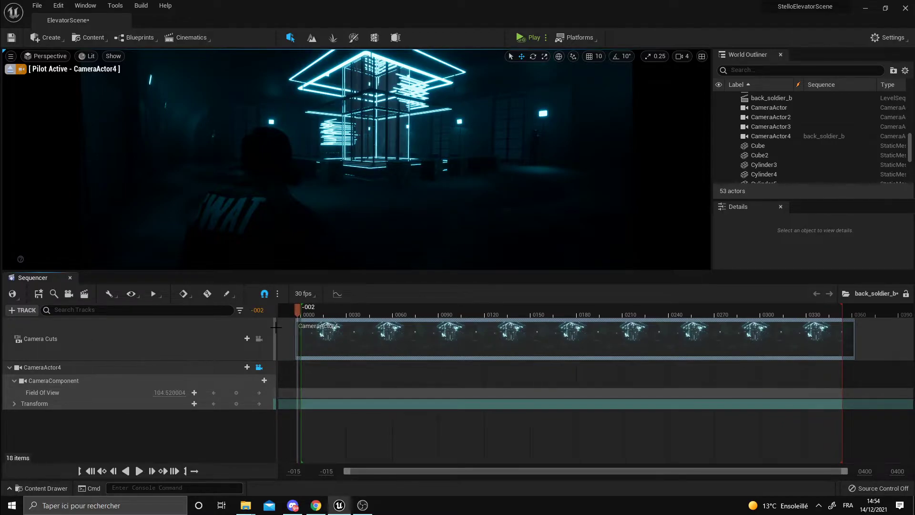
{"action": "left_click_drag", "start_coordinate": [365, 315], "coordinate": [527, 341]}
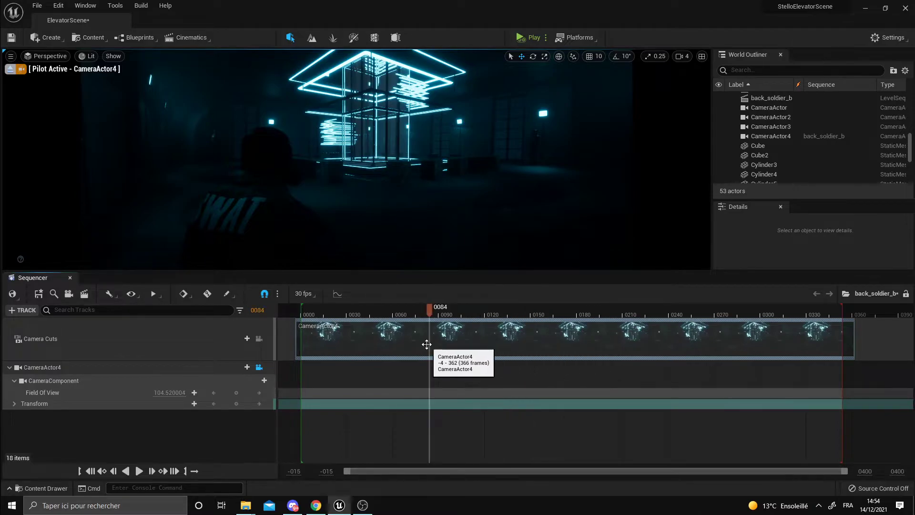
{"action": "left_click_drag", "start_coordinate": [527, 340], "coordinate": [296, 327]}
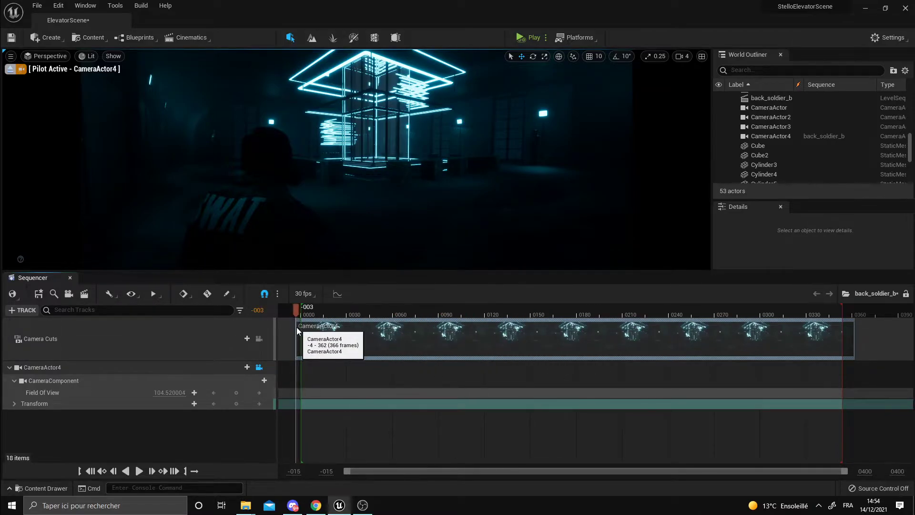
{"action": "left_click", "coordinate": [234, 404]}
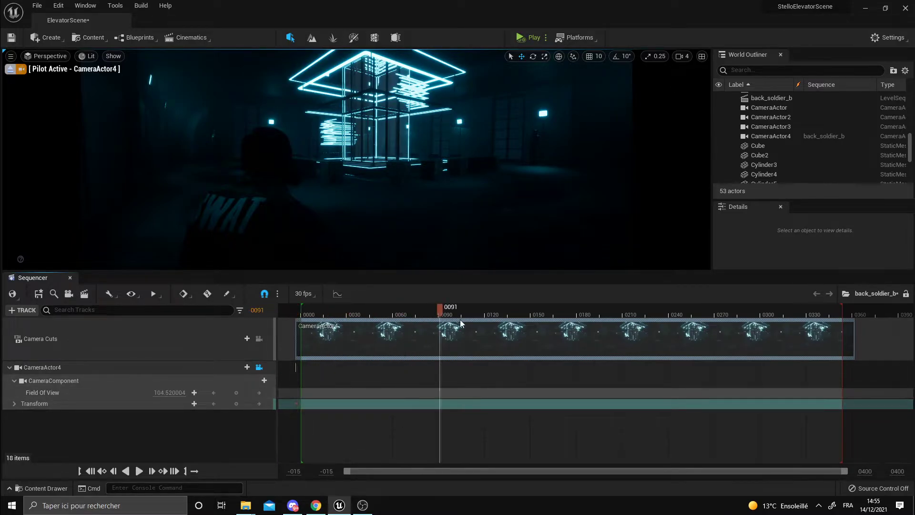
{"action": "left_click_drag", "start_coordinate": [461, 324], "coordinate": [847, 343]}
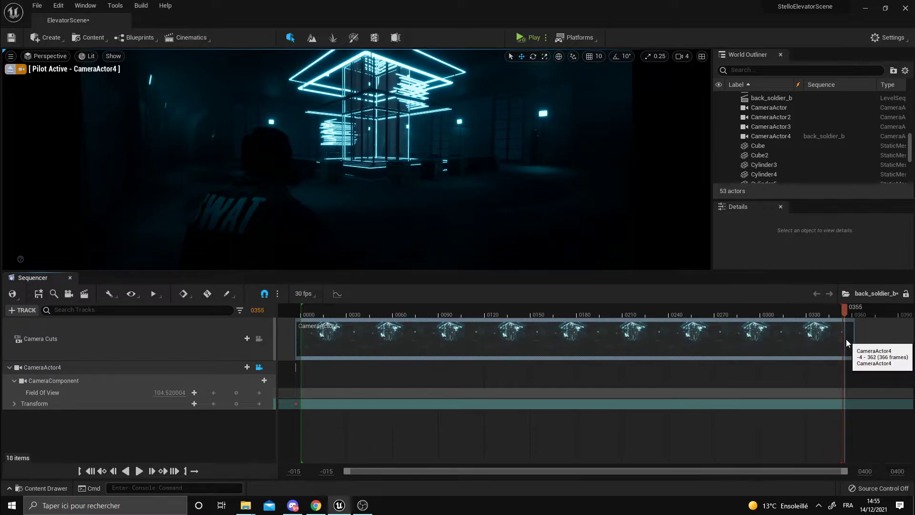
{"action": "left_click_drag", "start_coordinate": [846, 339], "coordinate": [847, 339]}
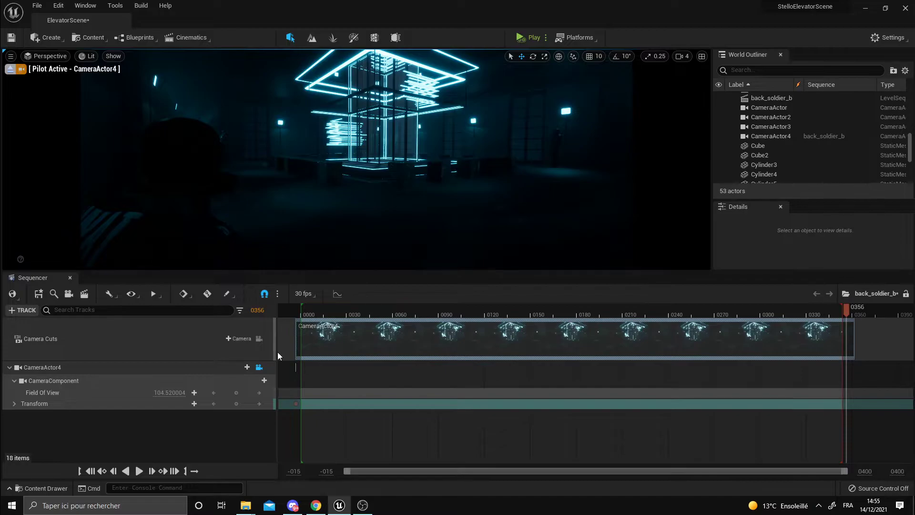
Step: Add a CameraActor4 Transform key at frame 356 and return near the start
{"action": "left_click", "coordinate": [238, 403]}
{"action": "left_click_drag", "start_coordinate": [309, 312], "coordinate": [581, 312]}
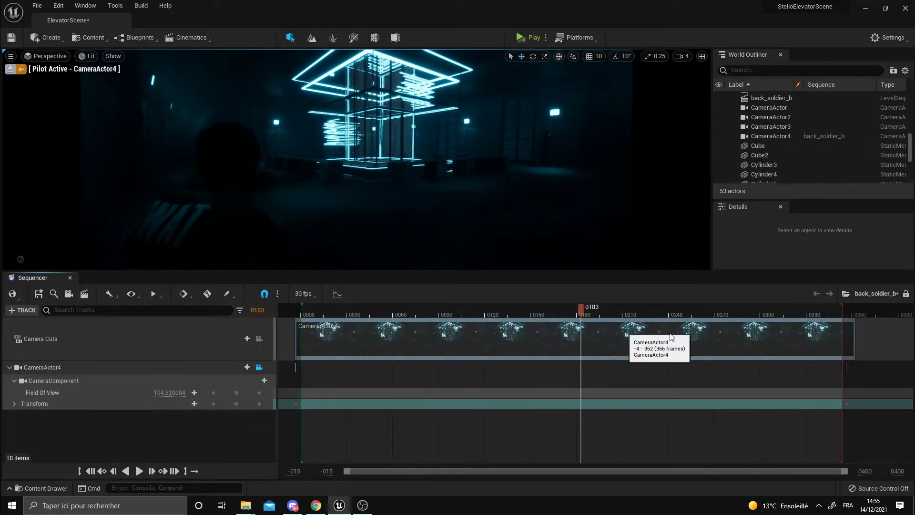
{"action": "left_click", "coordinate": [307, 313]}
Step: Play and scrub the sequence to preview CameraActor4 gliding toward the elevator
{"action": "left_click", "coordinate": [139, 471]}
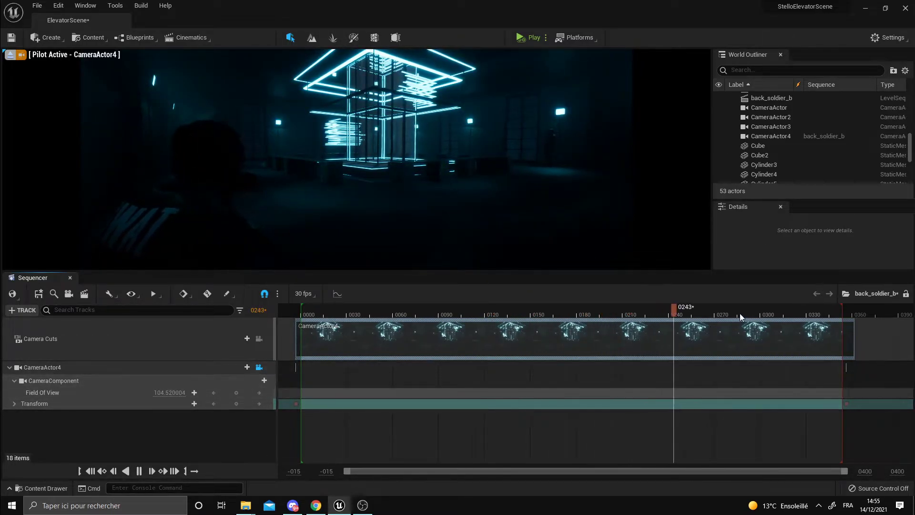
{"action": "mouse_move", "coordinate": [740, 313]}
{"action": "left_mouse_down"}
{"action": "mouse_move", "coordinate": [843, 320]}
{"action": "mouse_move", "coordinate": [310, 351]}
{"action": "left_mouse_up"}
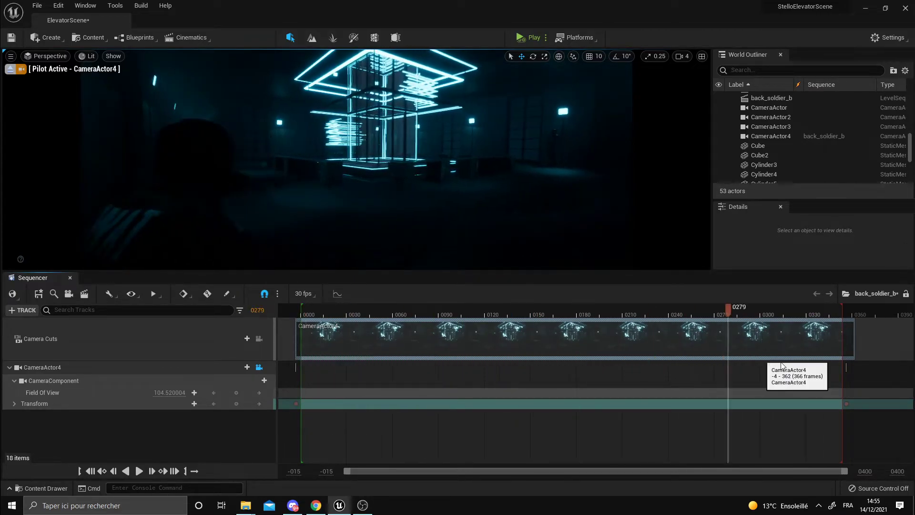
{"action": "mouse_move", "coordinate": [310, 351]}
{"action": "left_mouse_down"}
{"action": "mouse_move", "coordinate": [455, 376]}
{"action": "mouse_move", "coordinate": [623, 369]}
{"action": "left_mouse_up"}
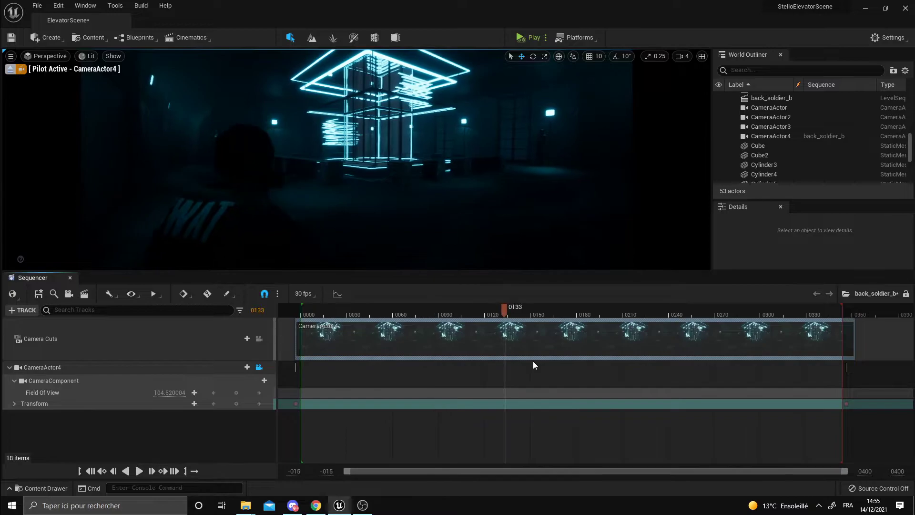
{"action": "left_click_drag", "start_coordinate": [623, 368], "coordinate": [300, 377]}
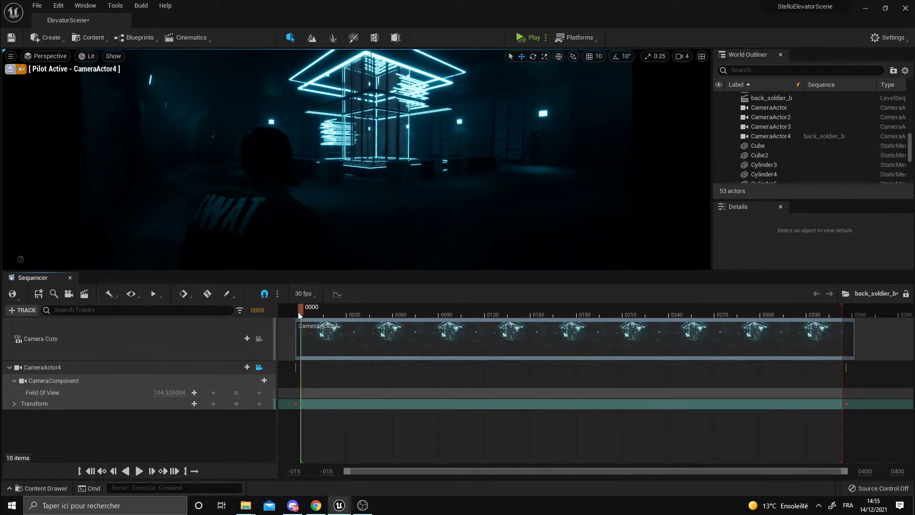
Step: At frame -4, lower CameraActor4's Field Of View to about 96.4 and key it
{"action": "left_click_drag", "start_coordinate": [298, 312], "coordinate": [296, 312]}
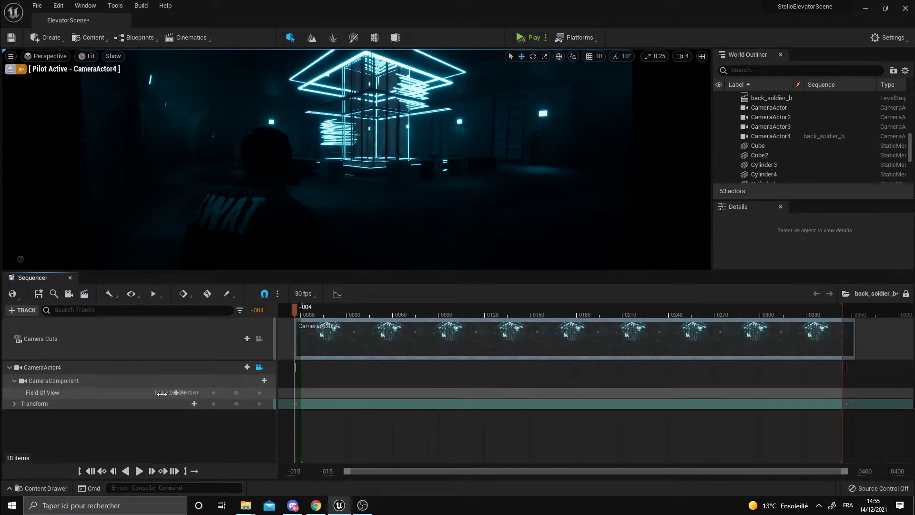
{"action": "left_click_drag", "start_coordinate": [162, 393], "coordinate": [143, 394]}
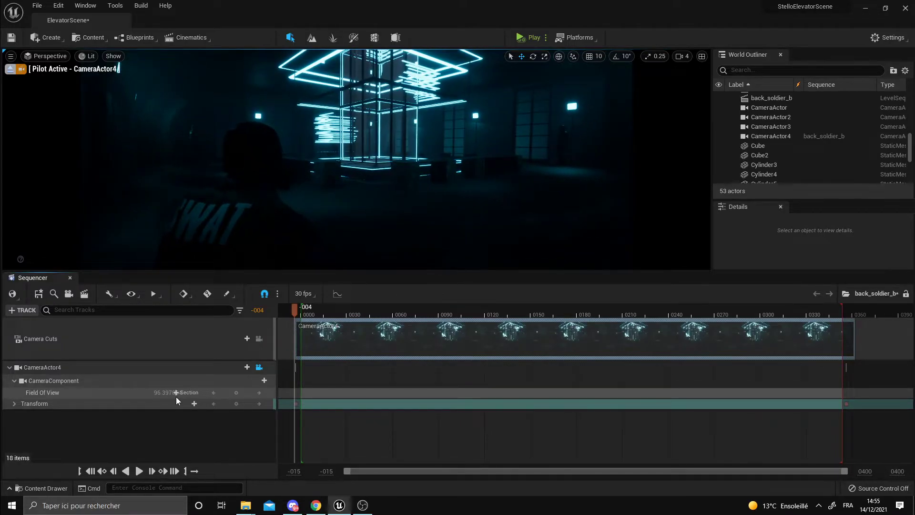
{"action": "left_click", "coordinate": [231, 393]}
Step: At frame 355, raise Field Of View to 113.03, then play from frame 0 to preview the zoom
{"action": "left_click_drag", "start_coordinate": [295, 310], "coordinate": [845, 347]}
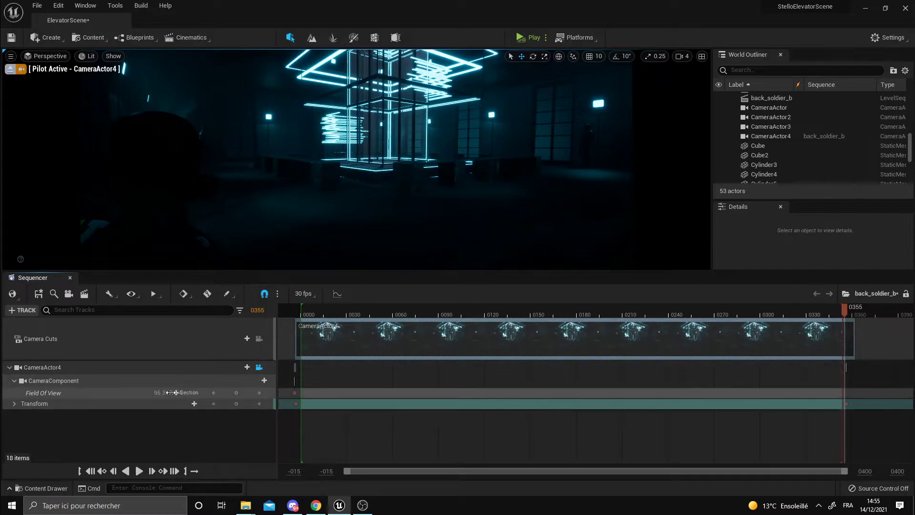
{"action": "left_click_drag", "start_coordinate": [165, 393], "coordinate": [202, 393]}
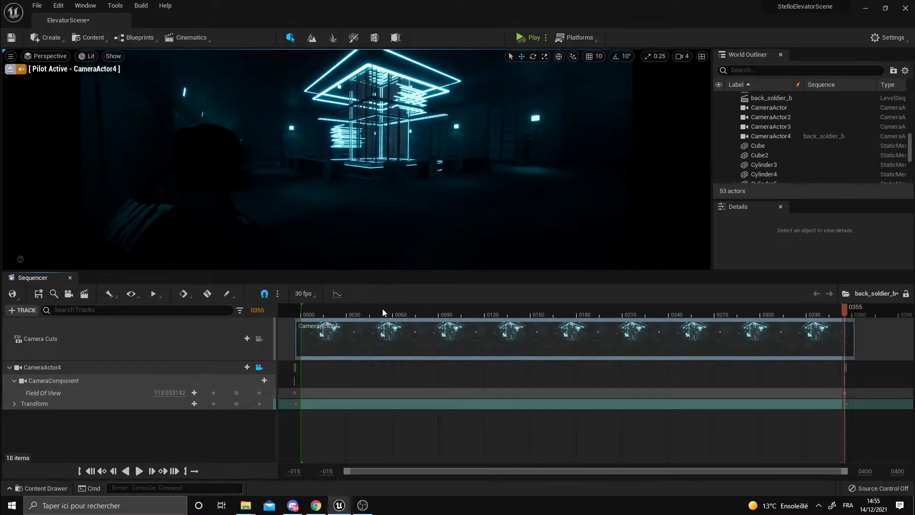
{"action": "left_click_drag", "start_coordinate": [422, 311], "coordinate": [301, 311]}
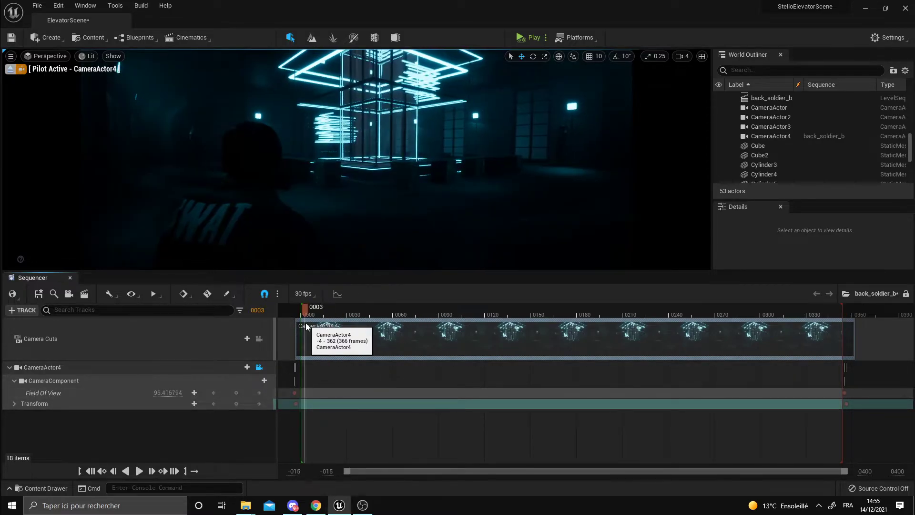
{"action": "left_click", "coordinate": [139, 475]}
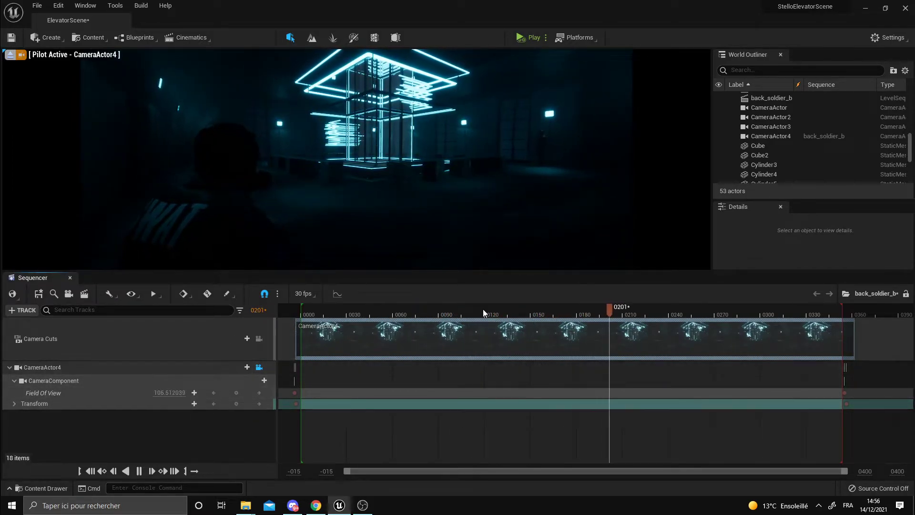
Step: Turn on looping and play the back_soldier_b shot from frame 25
{"action": "left_click", "coordinate": [414, 310]}
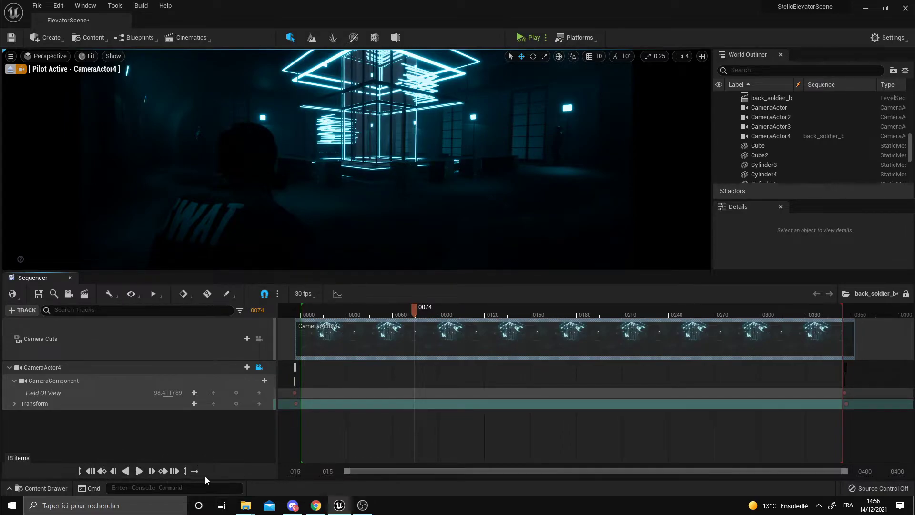
{"action": "left_click", "coordinate": [195, 471]}
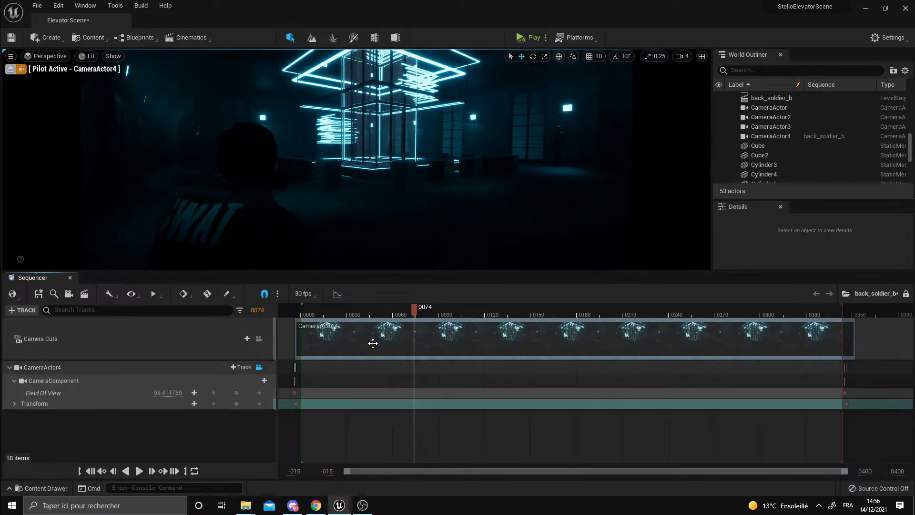
{"action": "left_click_drag", "start_coordinate": [339, 313], "coordinate": [304, 316]}
{"action": "left_click", "coordinate": [138, 471]}
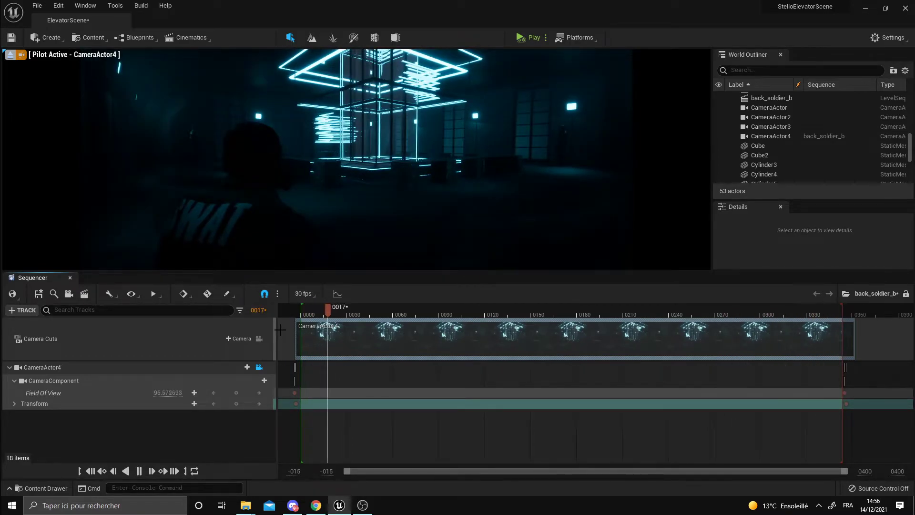
{"action": "key", "text": "space"}
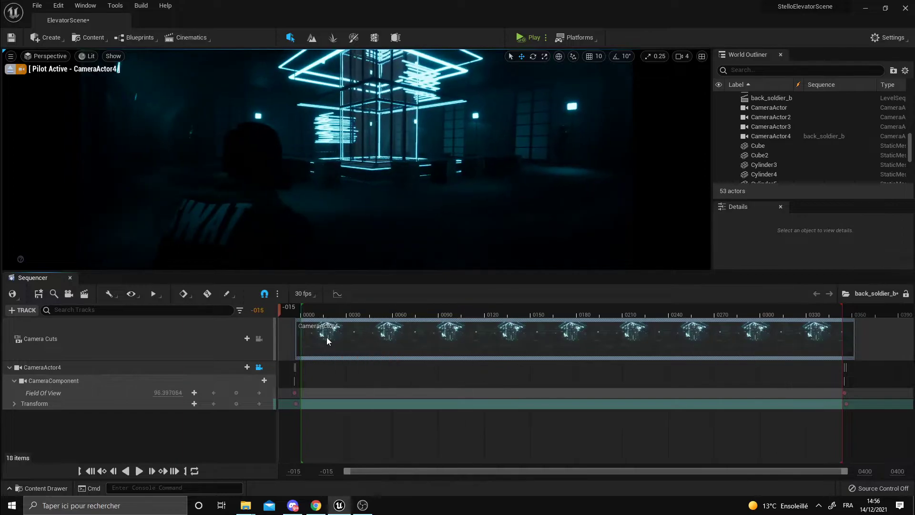
Step: Scrub through the shot across frames 20 to 156, settling on frame 89
{"action": "left_click_drag", "start_coordinate": [327, 337], "coordinate": [331, 358]}
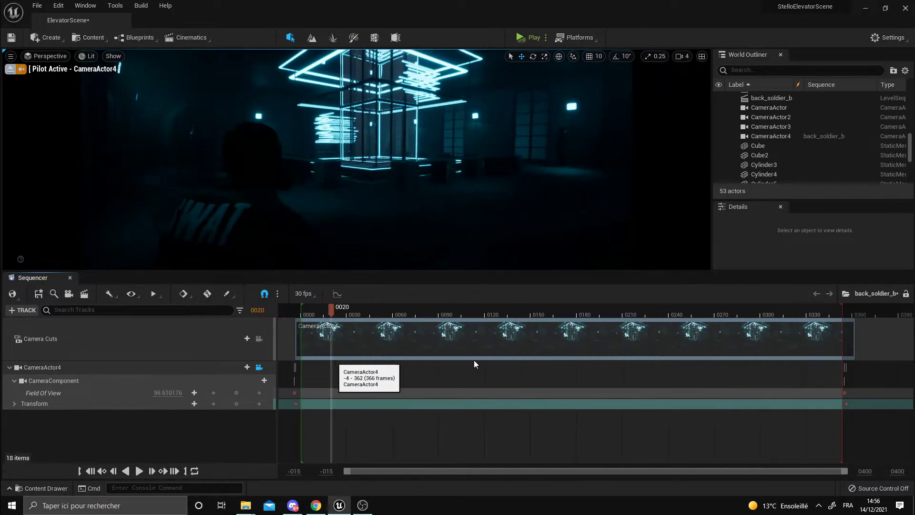
{"action": "left_click_drag", "start_coordinate": [474, 364], "coordinate": [382, 363]}
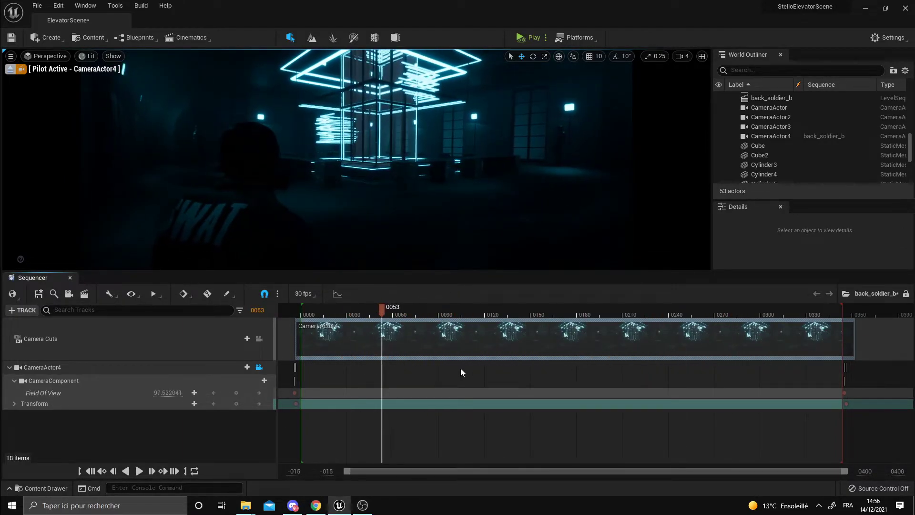
{"action": "mouse_move", "coordinate": [461, 368]}
{"action": "left_mouse_down"}
{"action": "mouse_move", "coordinate": [478, 378]}
{"action": "mouse_move", "coordinate": [432, 383]}
{"action": "left_mouse_up"}
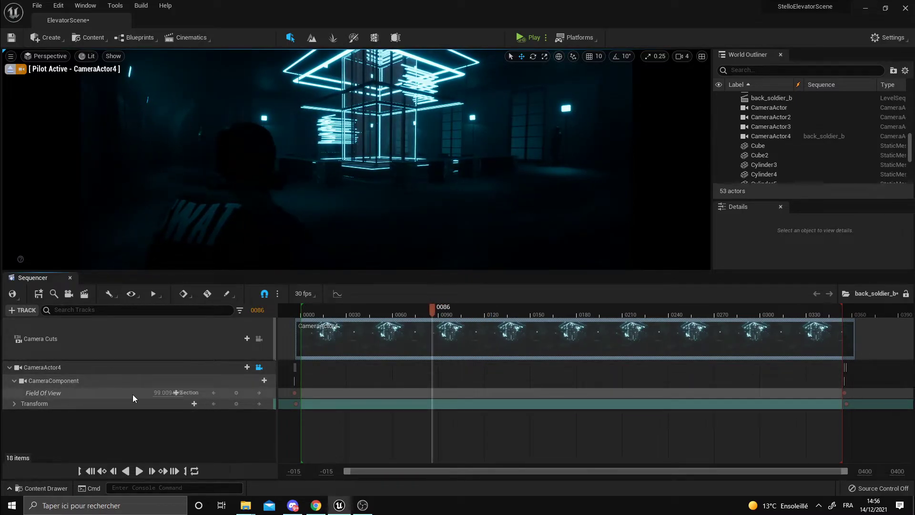
{"action": "left_click_drag", "start_coordinate": [421, 320], "coordinate": [540, 317]}
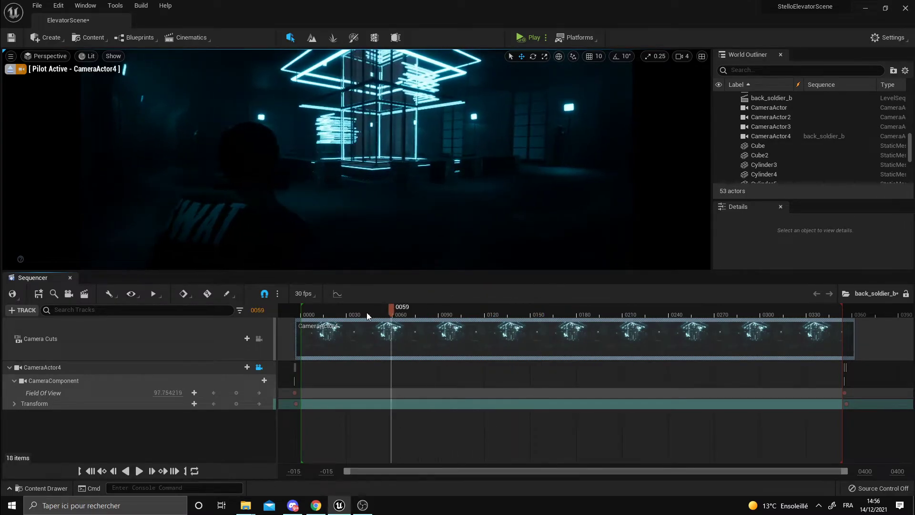
{"action": "mouse_move", "coordinate": [542, 311]}
{"action": "left_mouse_down"}
{"action": "mouse_move", "coordinate": [487, 312]}
{"action": "mouse_move", "coordinate": [567, 324]}
{"action": "left_mouse_up"}
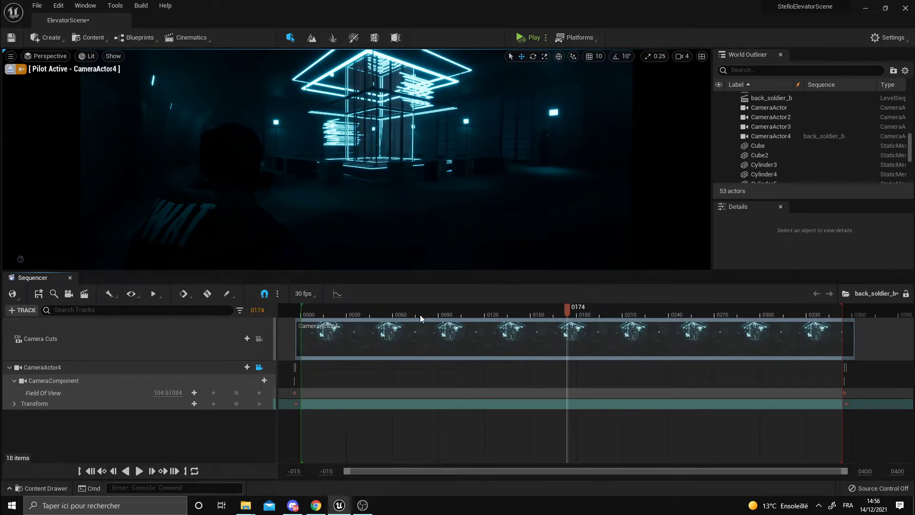
{"action": "left_click", "coordinate": [437, 312]}
Step: Select CameraActor4 and lower its field of view to about 93.4
{"action": "mouse_move", "coordinate": [276, 379]}
{"action": "left_mouse_down"}
{"action": "mouse_move", "coordinate": [401, 378]}
{"action": "mouse_move", "coordinate": [301, 378]}
{"action": "left_mouse_up"}
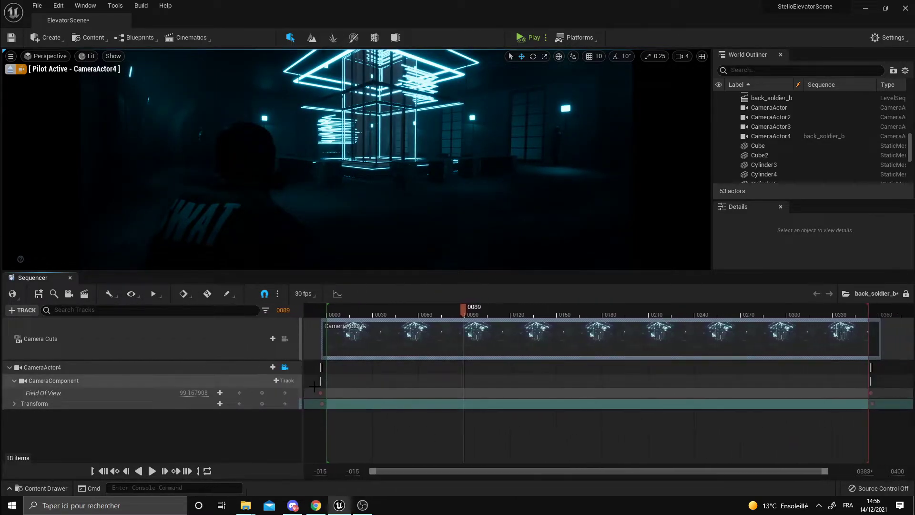
{"action": "left_click", "coordinate": [619, 367]}
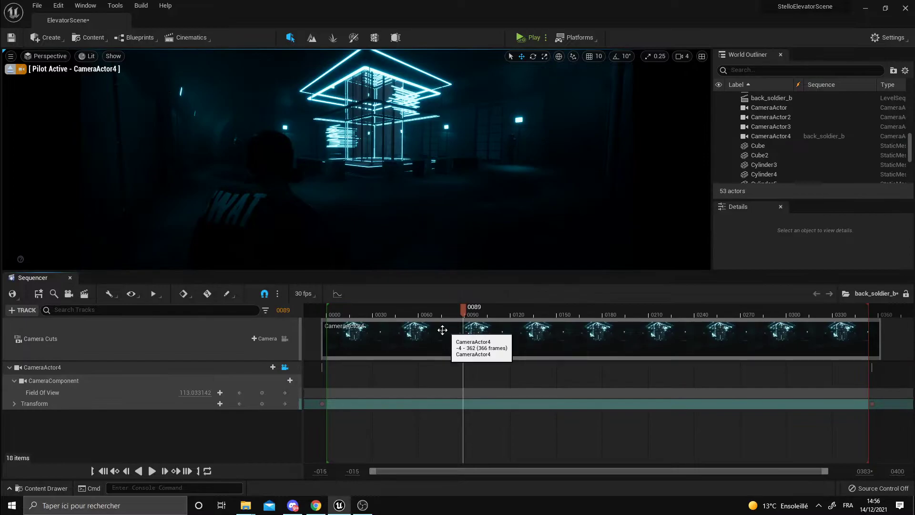
{"action": "mouse_move", "coordinate": [442, 329]}
{"action": "left_mouse_down"}
{"action": "mouse_move", "coordinate": [816, 342]}
{"action": "mouse_move", "coordinate": [356, 311]}
{"action": "left_mouse_up"}
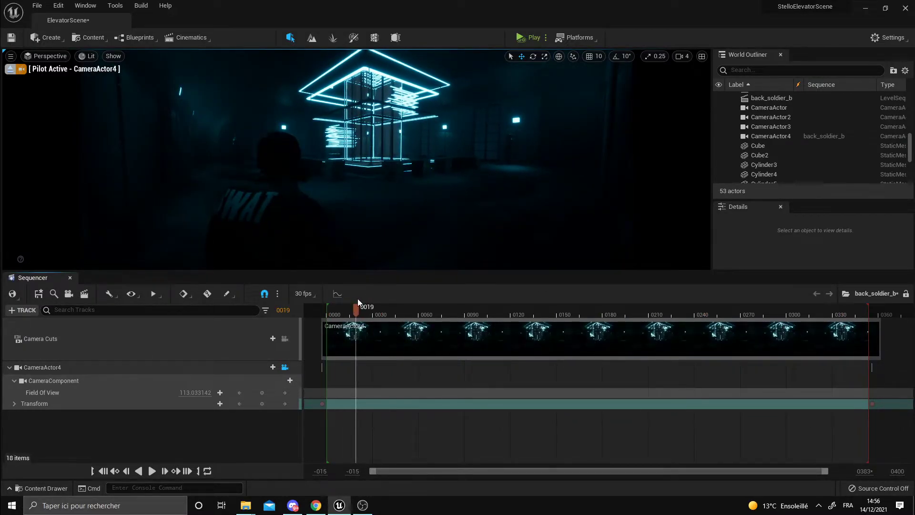
{"action": "left_click_drag", "start_coordinate": [196, 393], "coordinate": [210, 392]}
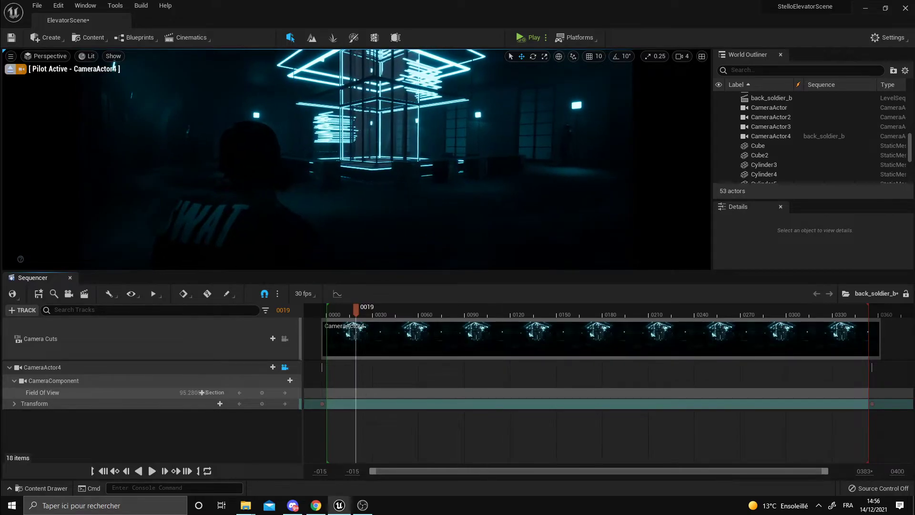
{"action": "left_click_drag", "start_coordinate": [356, 311], "coordinate": [337, 309]}
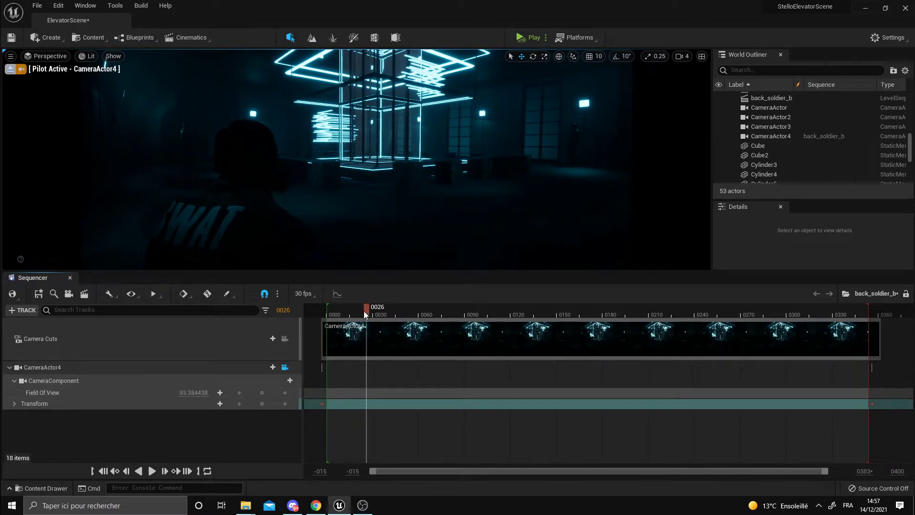
Step: In Render Movie Settings, keep Image Sequence (jpg) output at 3840 x 2160
{"action": "left_click", "coordinate": [84, 294]}
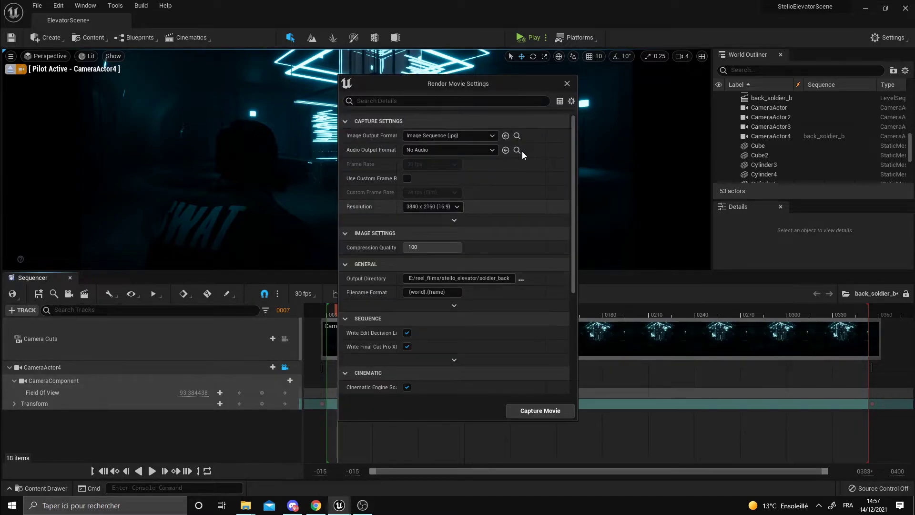
{"action": "left_click_drag", "start_coordinate": [497, 87], "coordinate": [483, 77]}
{"action": "left_click", "coordinate": [448, 125]}
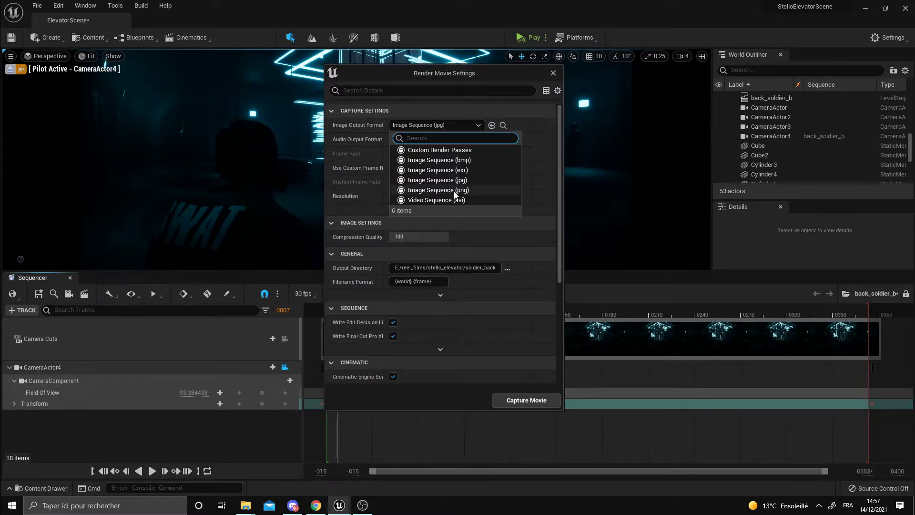
{"action": "left_click", "coordinate": [450, 127]}
{"action": "left_click", "coordinate": [429, 196]}
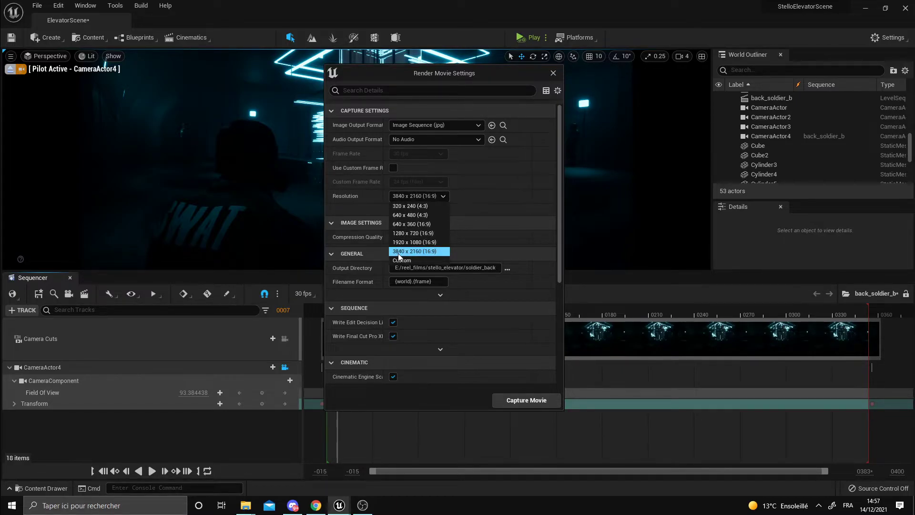
{"action": "left_click", "coordinate": [431, 197]}
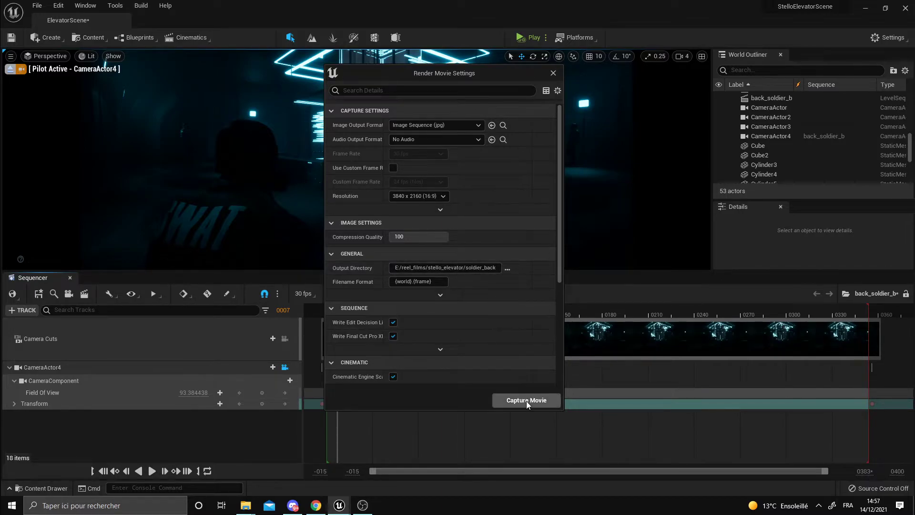
Step: Review the remaining render settings, widening the labels to read them fully
{"action": "scroll", "coordinate": [500, 348], "scroll_direction": "down", "scroll_amount": 5}
{"action": "scroll", "coordinate": [477, 361], "scroll_direction": "down", "scroll_amount": 2}
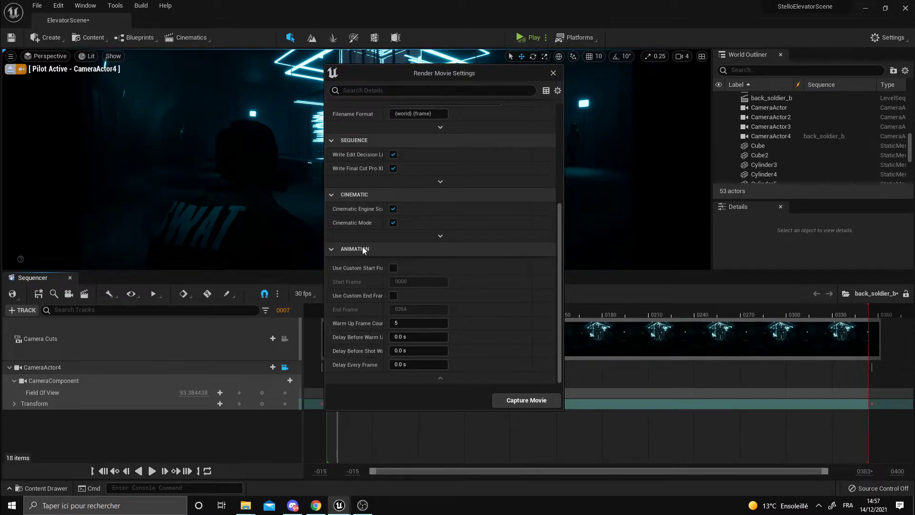
{"action": "mouse_move", "coordinate": [341, 326]}
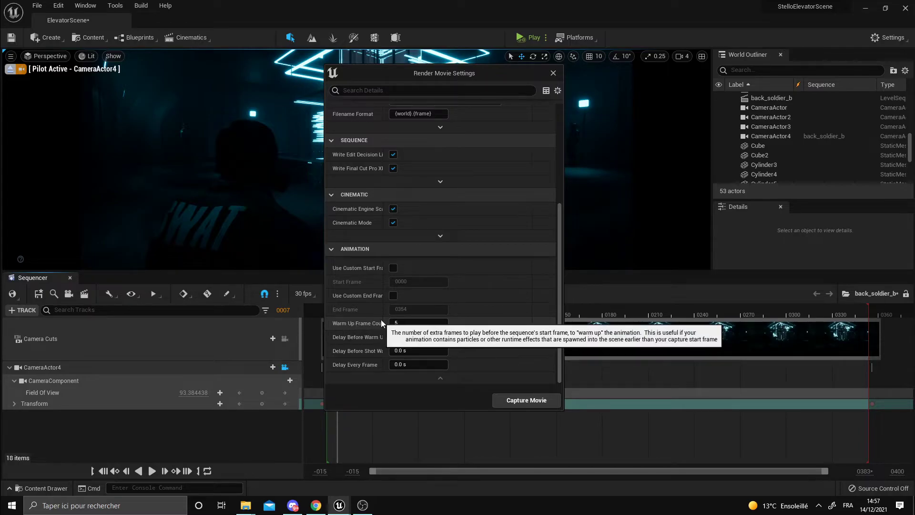
{"action": "left_click_drag", "start_coordinate": [382, 317], "coordinate": [404, 313]}
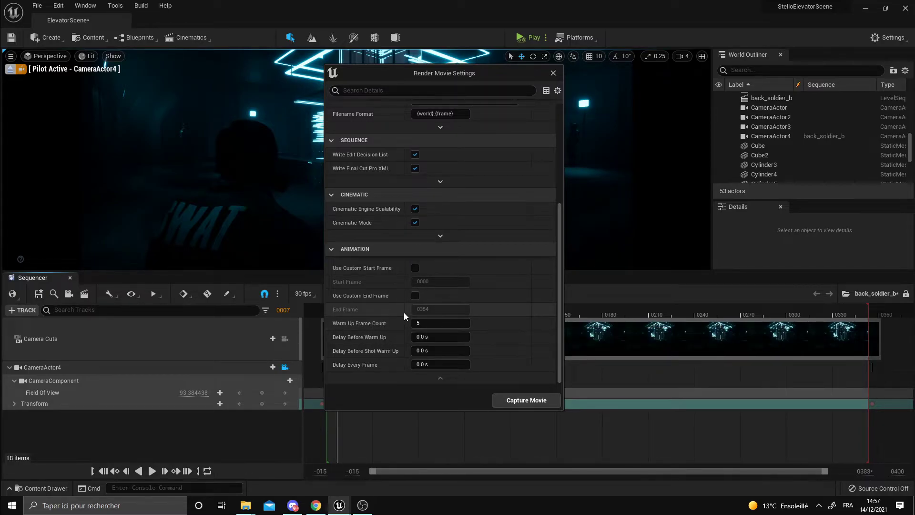
Step: Start the capture, answer the save prompt, and open the soldier_back output folder
{"action": "left_click", "coordinate": [522, 402]}
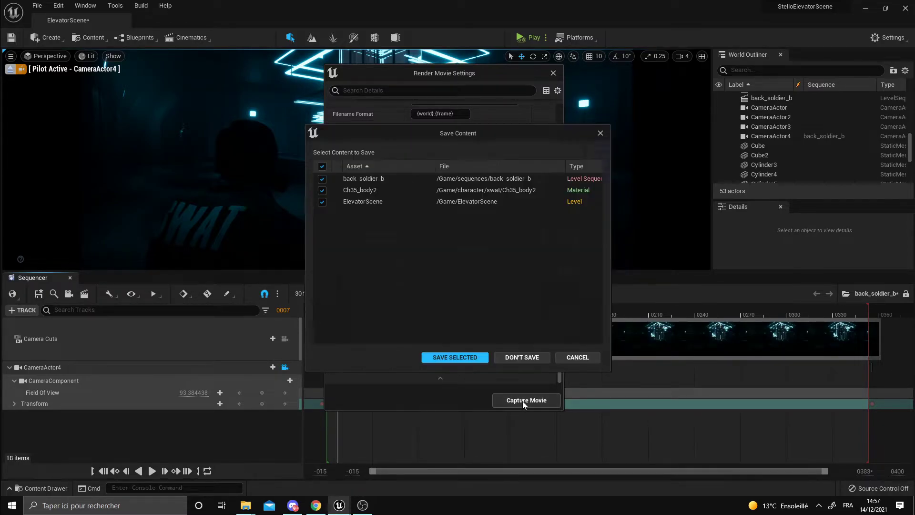
{"action": "left_click", "coordinate": [468, 361]}
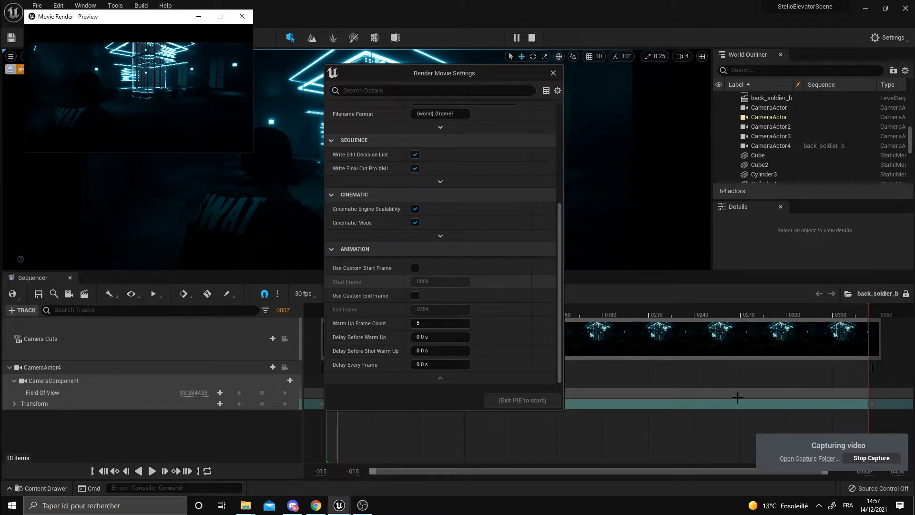
{"action": "left_click", "coordinate": [795, 459]}
{"action": "left_click_drag", "start_coordinate": [419, 127], "coordinate": [453, 65]}
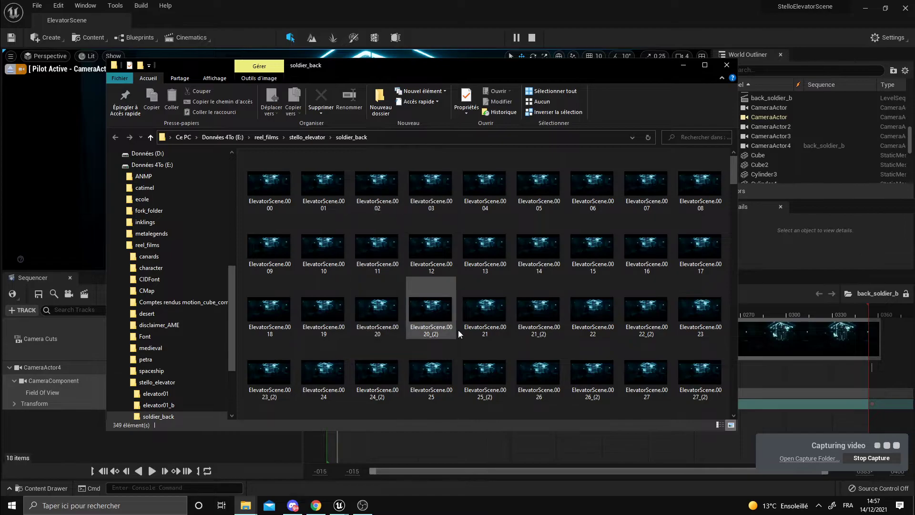
Step: Inspect frame ElevatorScene.0099 in Photos, then close it
{"action": "scroll", "coordinate": [445, 300], "scroll_direction": "down", "scroll_amount": 10}
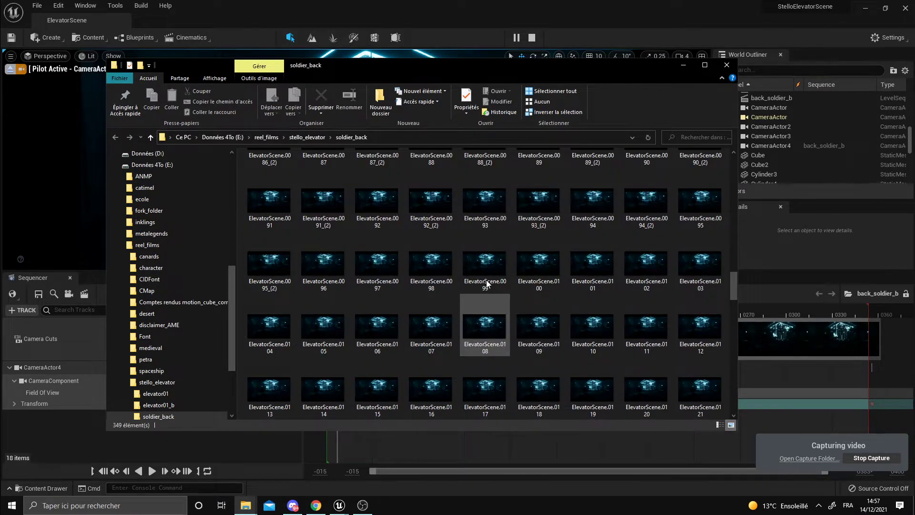
{"action": "double_click", "coordinate": [487, 275]}
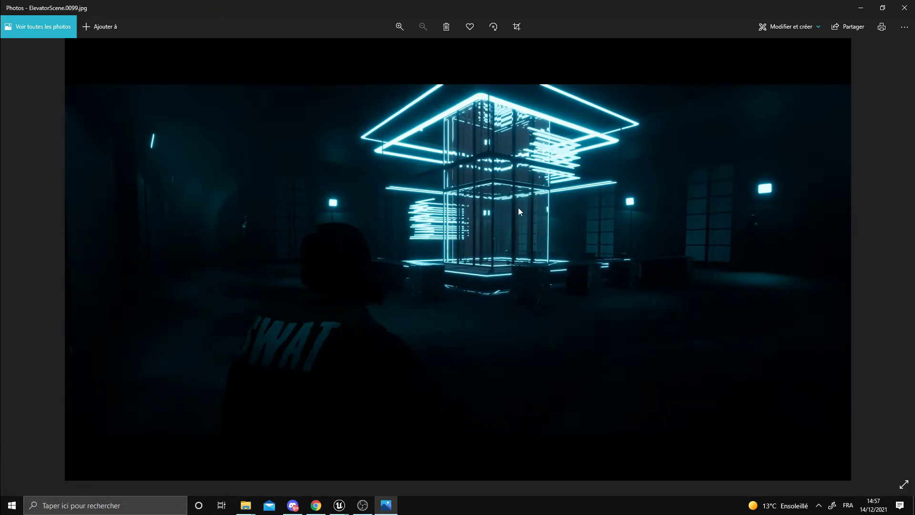
{"action": "left_click", "coordinate": [904, 8]}
{"action": "scroll", "coordinate": [565, 304], "scroll_direction": "down", "scroll_amount": 15}
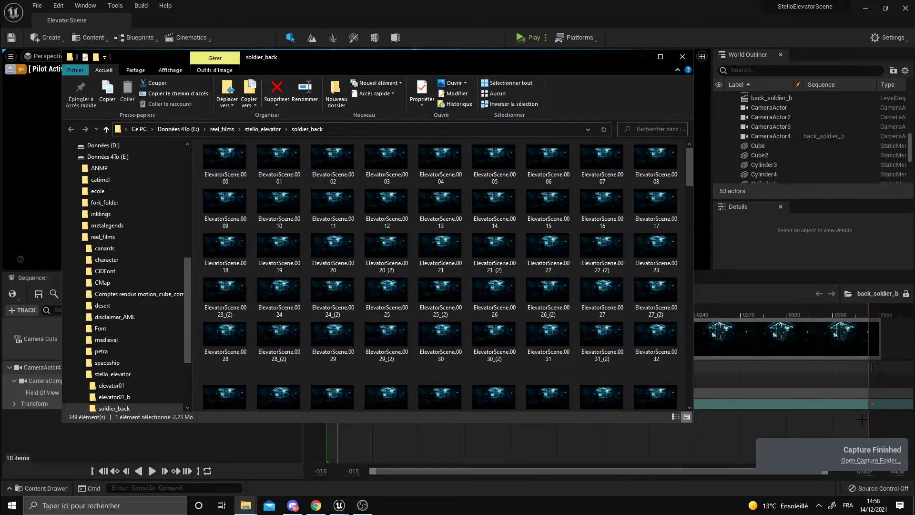
Step: View ElevatorScene.0000 and the next frame, then close Photos and the folder
{"action": "left_click", "coordinate": [863, 462]}
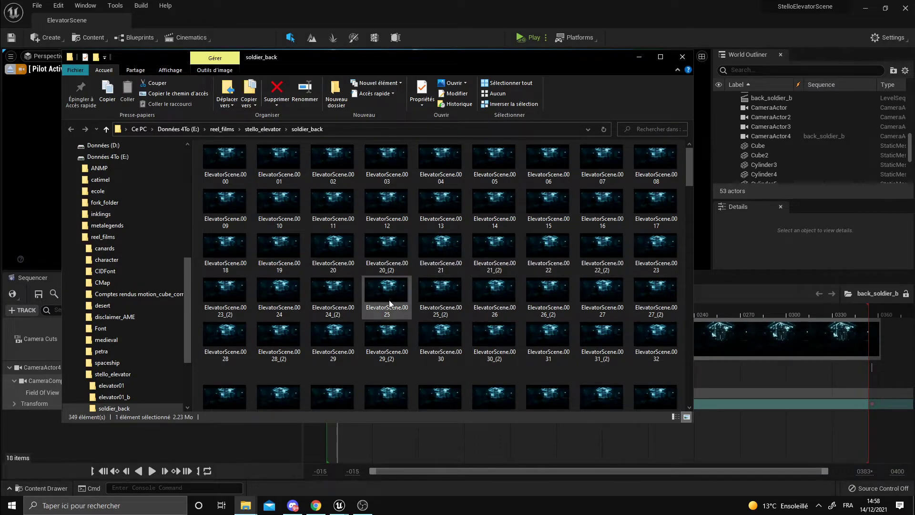
{"action": "left_click", "coordinate": [228, 174]}
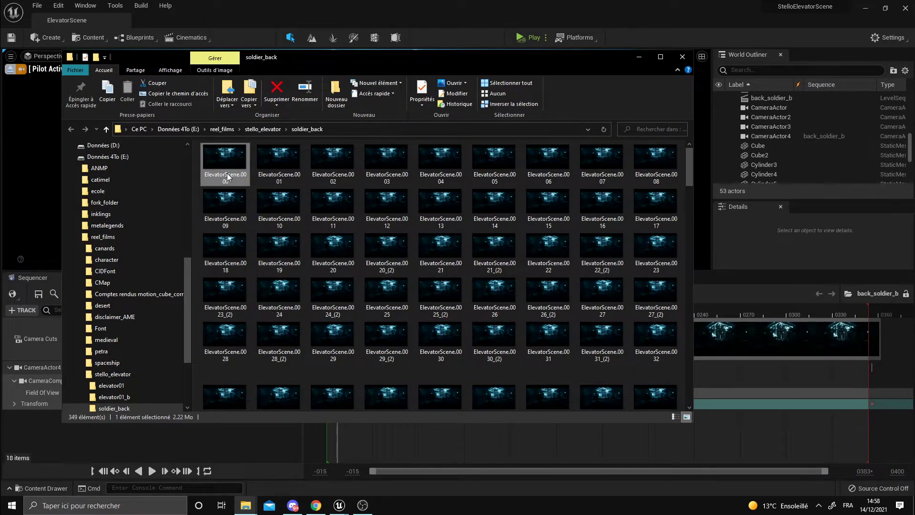
{"action": "double_click", "coordinate": [227, 176]}
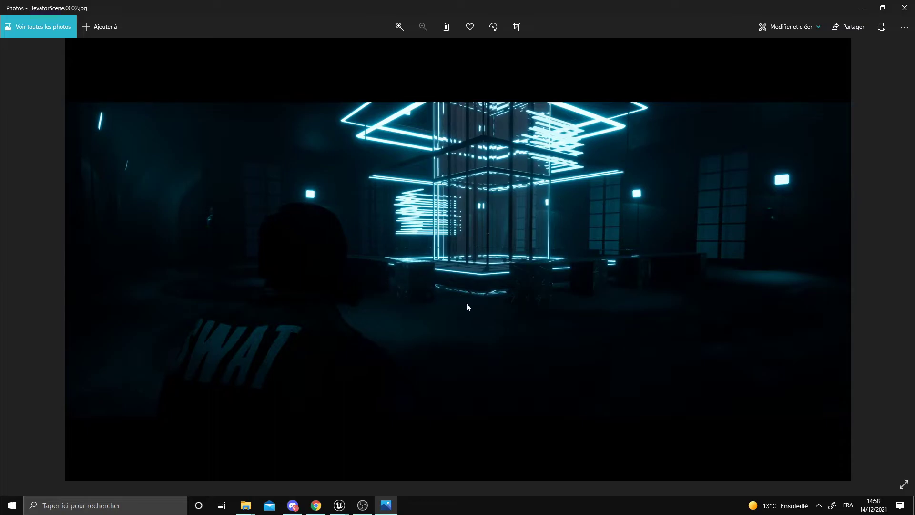
{"action": "key", "text": "Right"}
{"action": "key", "text": "Right"}
{"action": "key", "text": "Right"}
{"action": "key", "text": "Right"}
{"action": "key", "text": "Right"}
{"action": "left_click", "coordinate": [897, 10]}
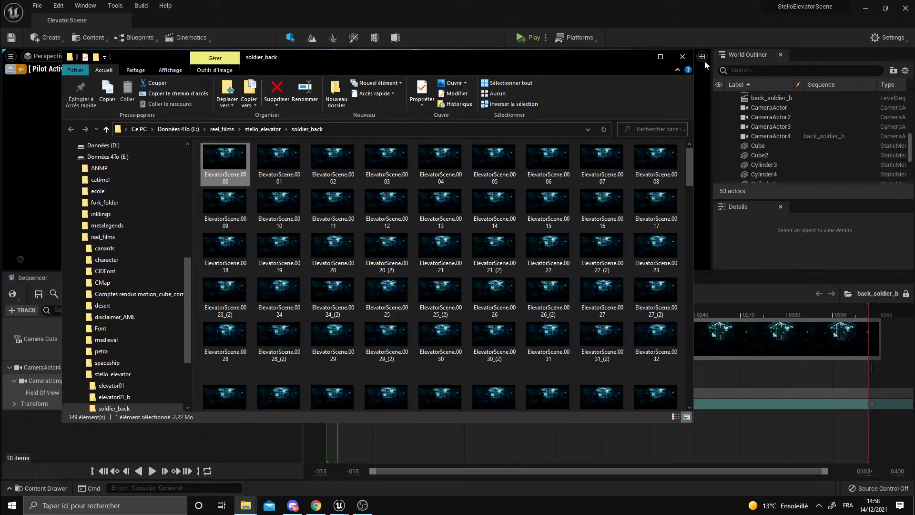
{"action": "left_click", "coordinate": [683, 57]}
{"action": "scroll", "coordinate": [463, 215], "scroll_direction": "up", "scroll_amount": 2}
Step: Switch output to Video Sequence (avi), keep compression quality 100, and start capturing
{"action": "scroll", "coordinate": [464, 243], "scroll_direction": "up", "scroll_amount": 3}
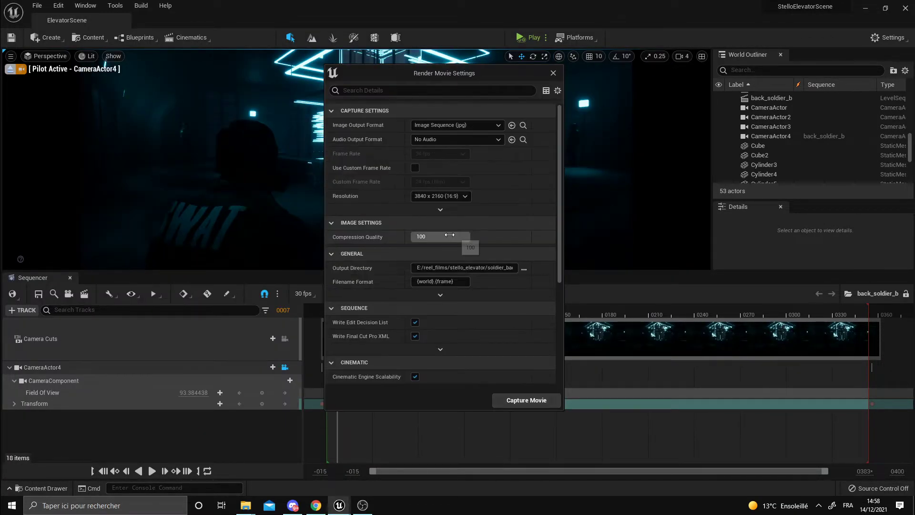
{"action": "left_click", "coordinate": [468, 126]}
{"action": "left_click", "coordinate": [465, 200]}
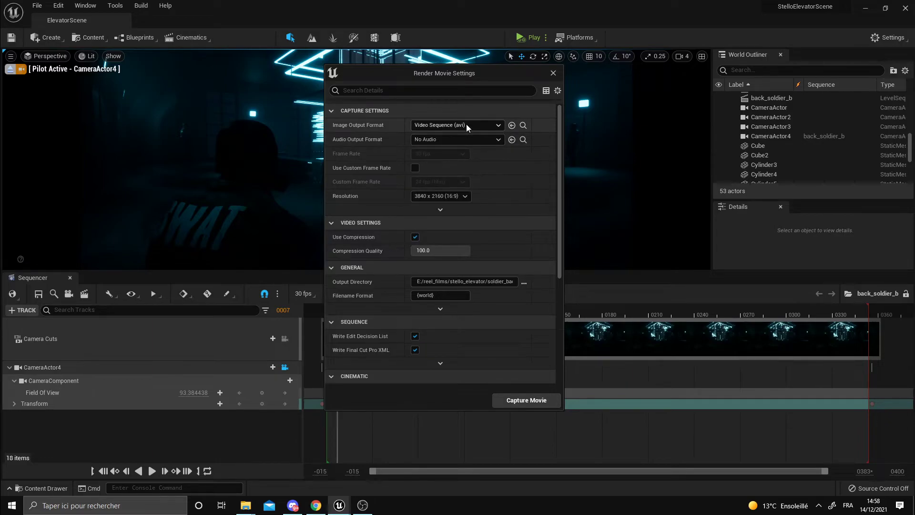
{"action": "scroll", "coordinate": [486, 317], "scroll_direction": "down", "scroll_amount": 2}
{"action": "mouse_move", "coordinate": [441, 221]}
{"action": "left_mouse_down"}
{"action": "mouse_move", "coordinate": [432, 221]}
{"action": "mouse_move", "coordinate": [441, 221]}
{"action": "left_mouse_up"}
{"action": "scroll", "coordinate": [438, 239], "scroll_direction": "up", "scroll_amount": 2}
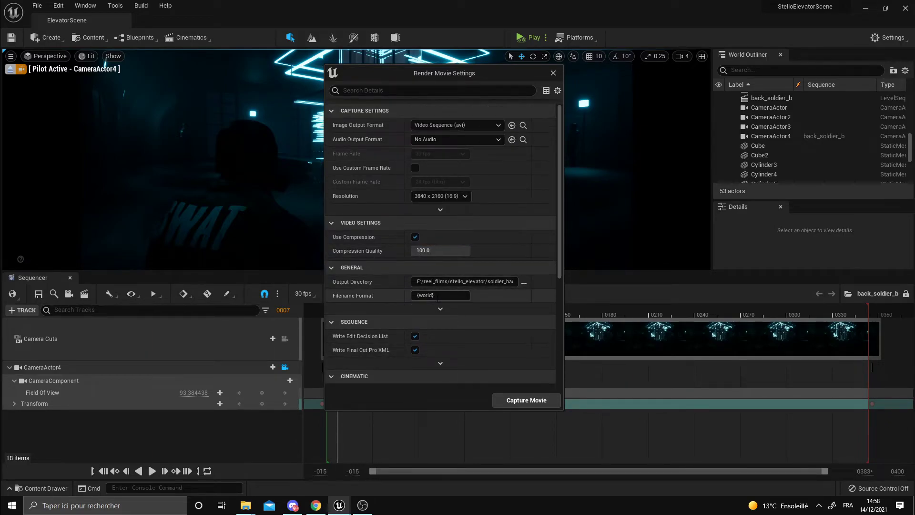
{"action": "left_click", "coordinate": [537, 402]}
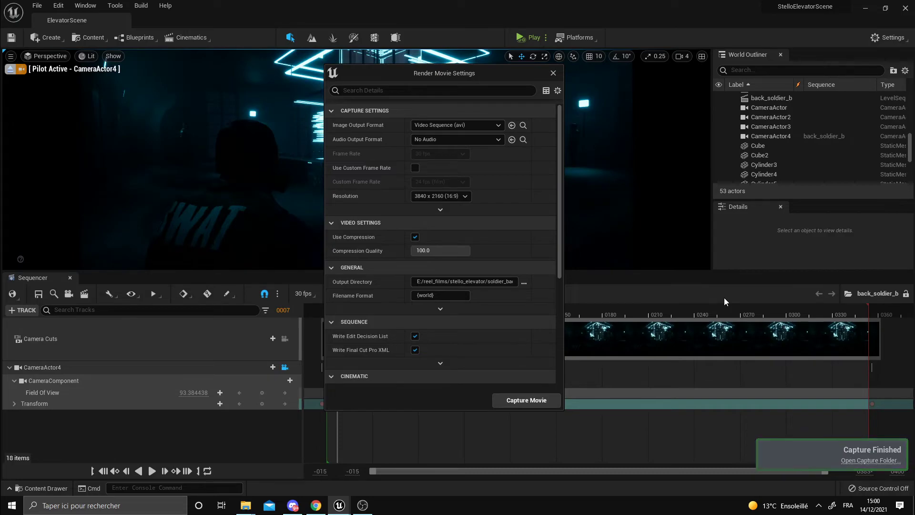
Step: Scroll to the bottom of soldier_back and select the ElevatorScene video file
{"action": "left_click", "coordinate": [868, 461]}
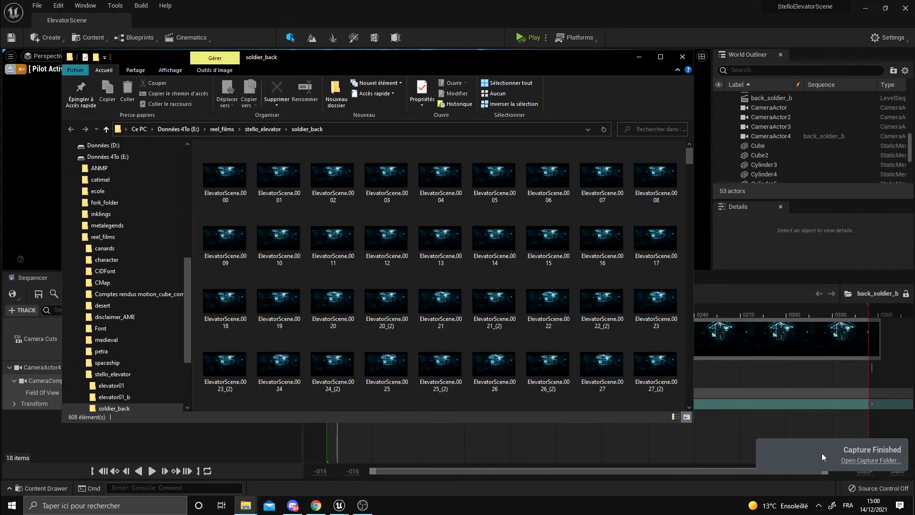
{"action": "scroll", "coordinate": [548, 315], "scroll_direction": "up", "scroll_amount": 1}
{"action": "left_click_drag", "start_coordinate": [689, 223], "coordinate": [686, 399]}
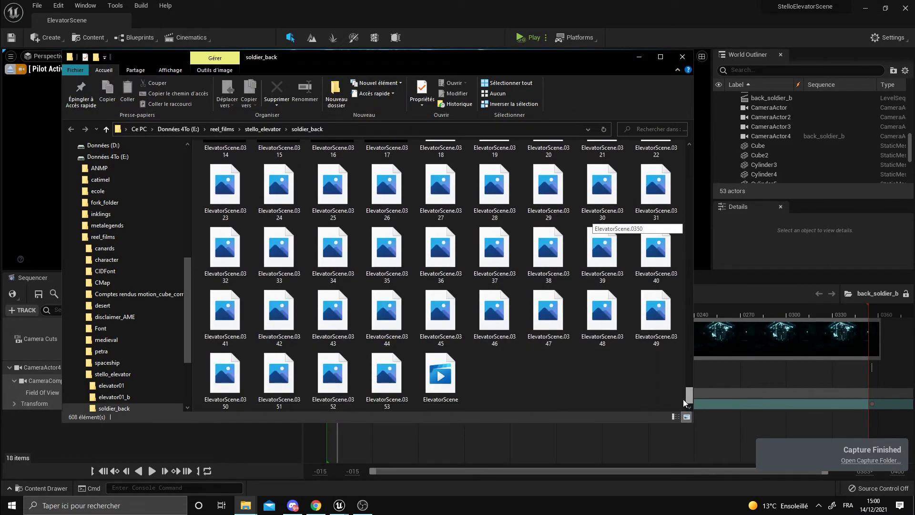
{"action": "left_click", "coordinate": [434, 380]}
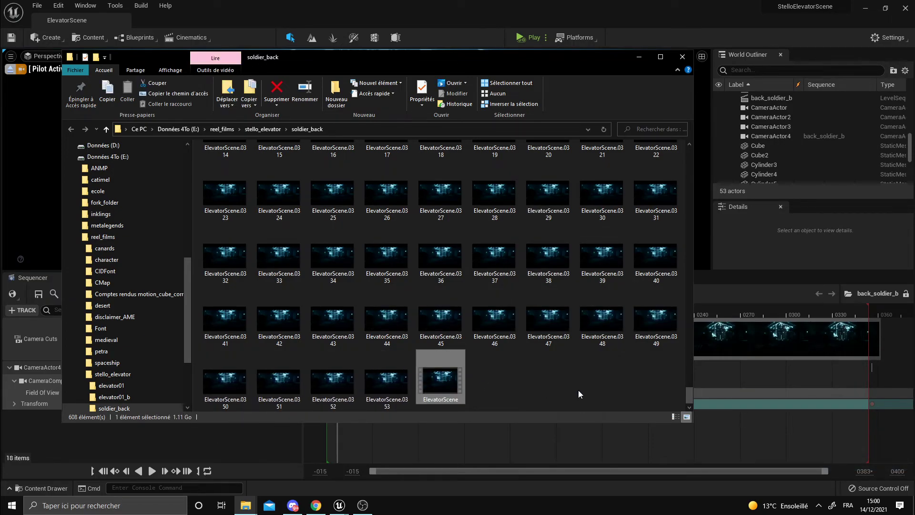
{"action": "left_click", "coordinate": [397, 383]}
{"action": "left_click", "coordinate": [442, 383]}
Step: Play the ElevatorScene video full-screen, scrub back near the start, then close the player
{"action": "double_click", "coordinate": [434, 381]}
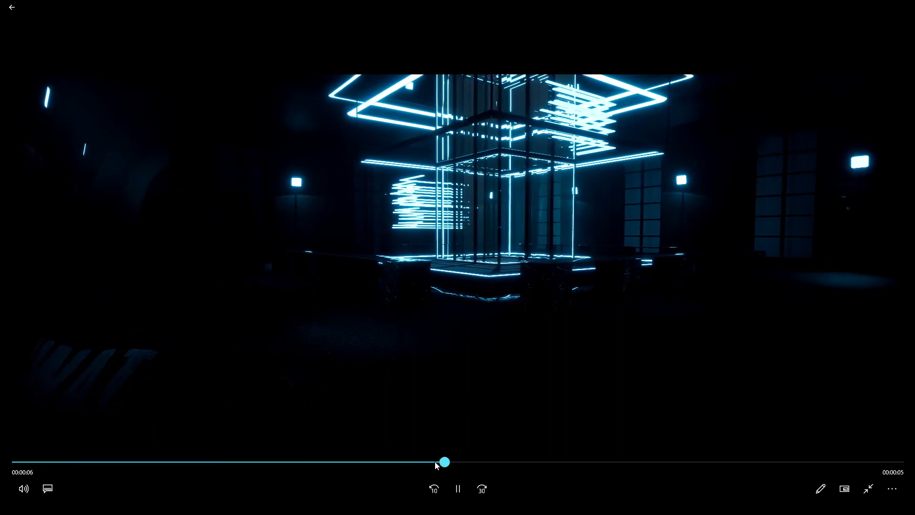
{"action": "mouse_move", "coordinate": [446, 461]}
{"action": "left_mouse_down"}
{"action": "mouse_move", "coordinate": [94, 466]}
{"action": "mouse_move", "coordinate": [484, 461]}
{"action": "left_mouse_up"}
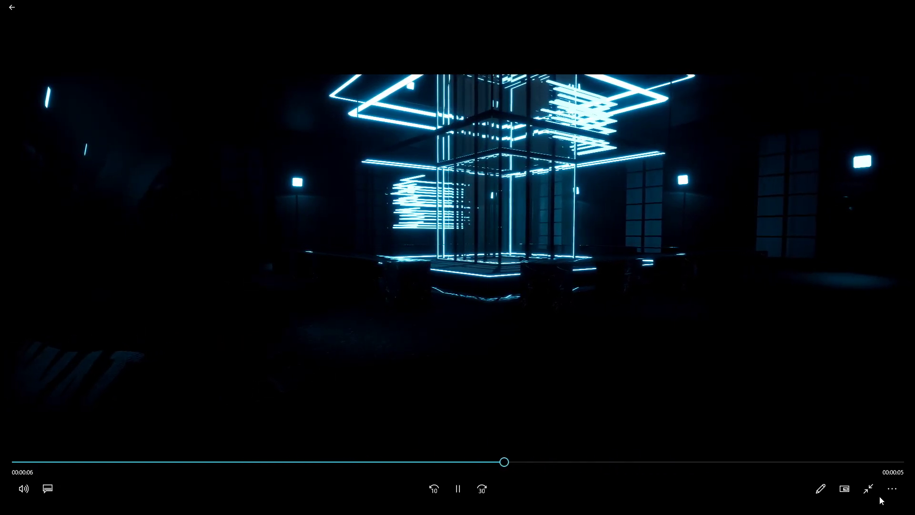
{"action": "left_click", "coordinate": [868, 489]}
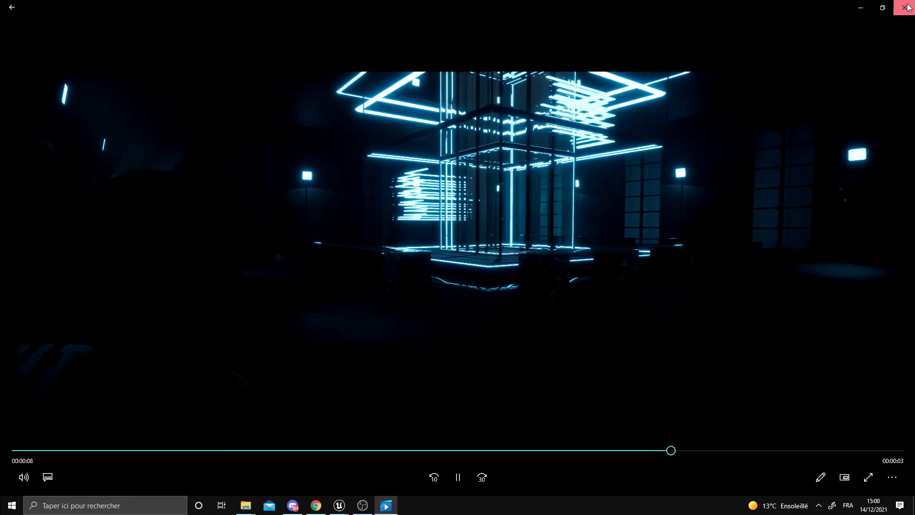
{"action": "left_click", "coordinate": [904, 7]}
Step: Spot-check frames ElevatorScene.0336 and 0206 in Photos, then close Photos and the folder
{"action": "double_click", "coordinate": [462, 244]}
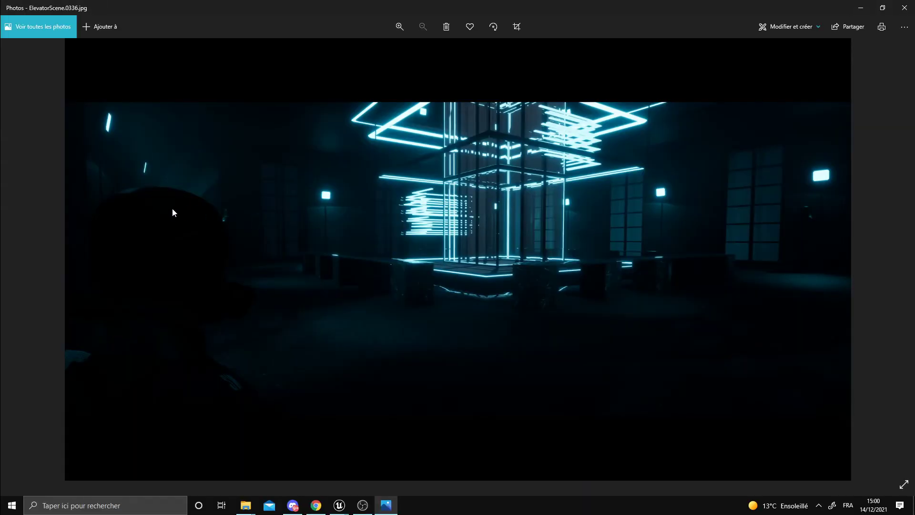
{"action": "scroll", "coordinate": [511, 215], "scroll_direction": "up", "scroll_amount": 5}
{"action": "scroll", "coordinate": [512, 228], "scroll_direction": "up", "scroll_amount": 5}
{"action": "scroll", "coordinate": [551, 198], "scroll_direction": "up", "scroll_amount": 6}
{"action": "scroll", "coordinate": [559, 188], "scroll_direction": "up", "scroll_amount": 5}
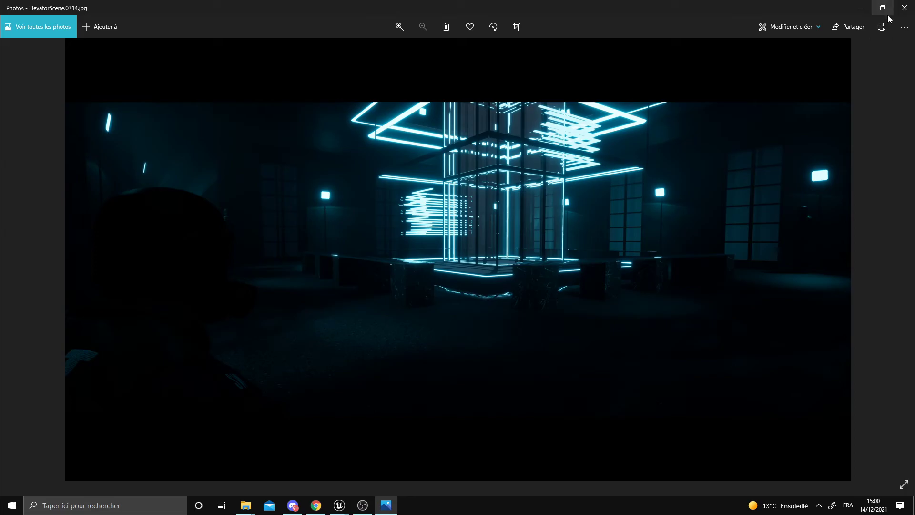
{"action": "left_click", "coordinate": [905, 7]}
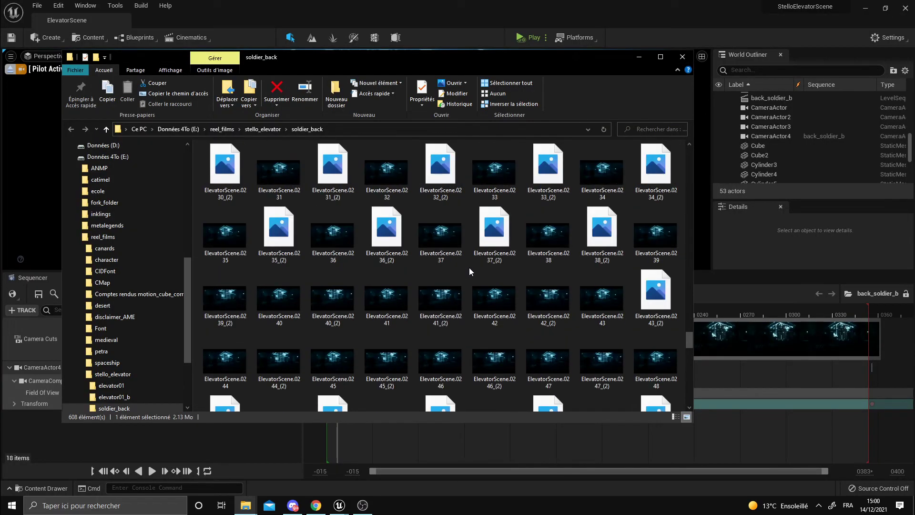
{"action": "double_click", "coordinate": [494, 176]}
{"action": "left_click", "coordinate": [904, 7]}
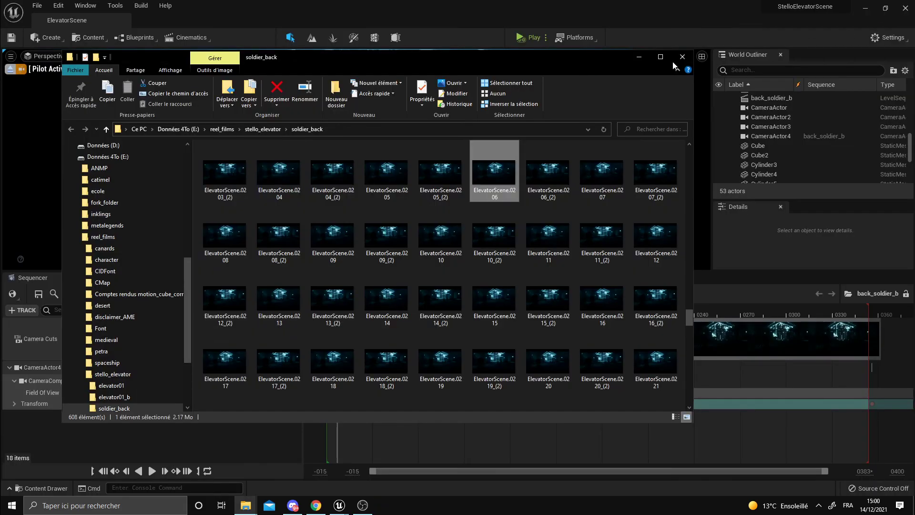
{"action": "left_click", "coordinate": [662, 57]}
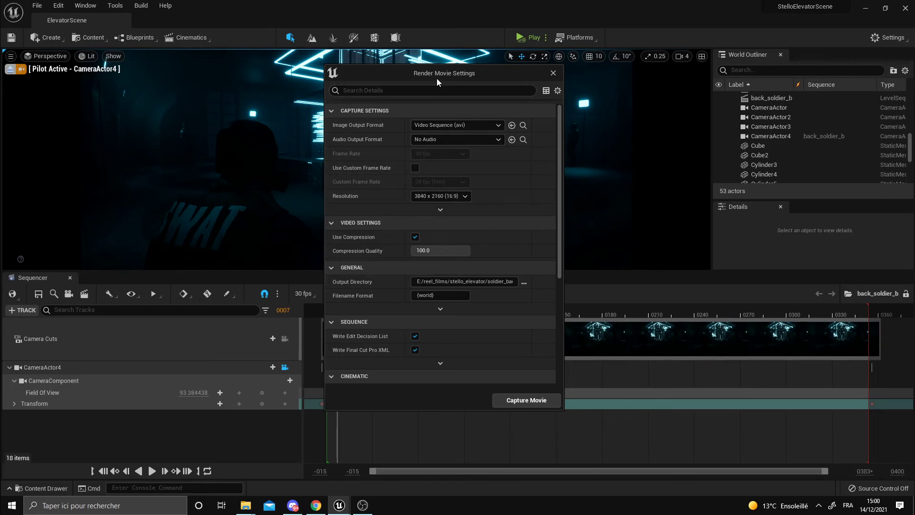
Step: Move the Render Movie Settings window aside and choose Image Sequence (jpg) as the output format
{"action": "left_click_drag", "start_coordinate": [438, 76], "coordinate": [664, 180]}
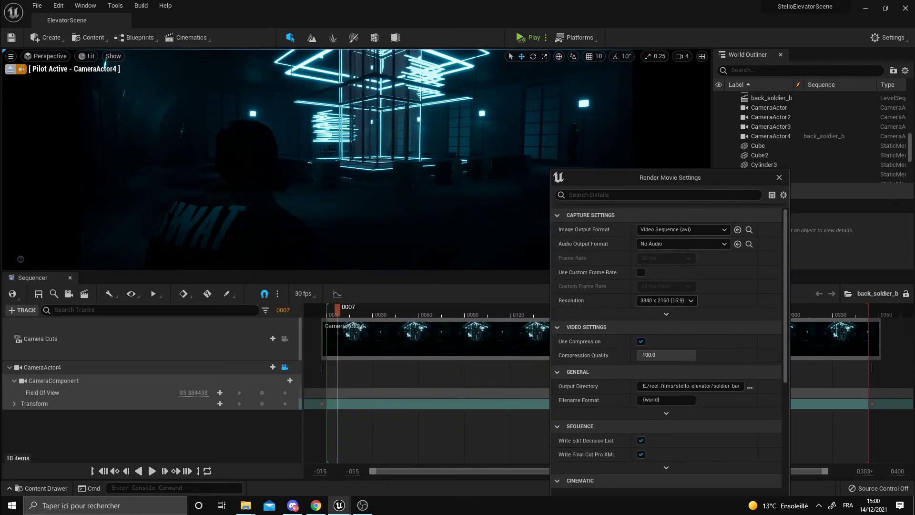
{"action": "left_click_drag", "start_coordinate": [671, 174], "coordinate": [618, 155]}
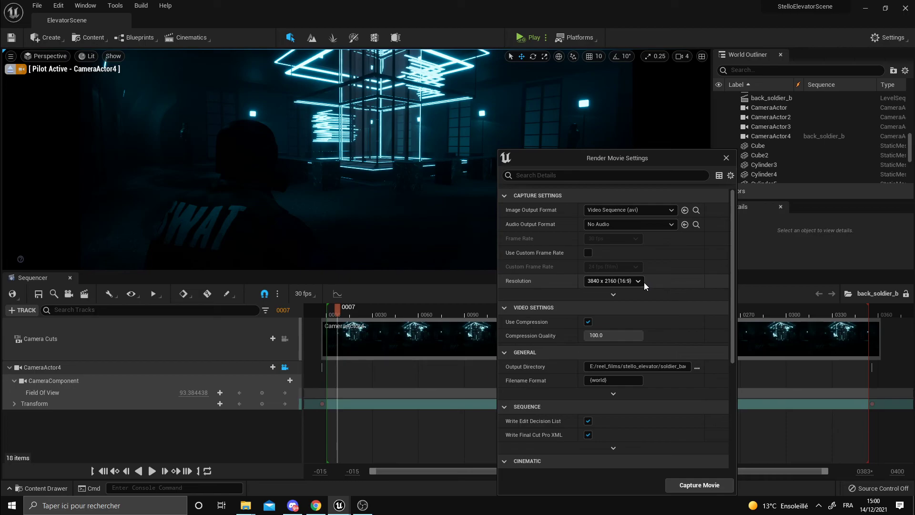
{"action": "left_click", "coordinate": [632, 211]}
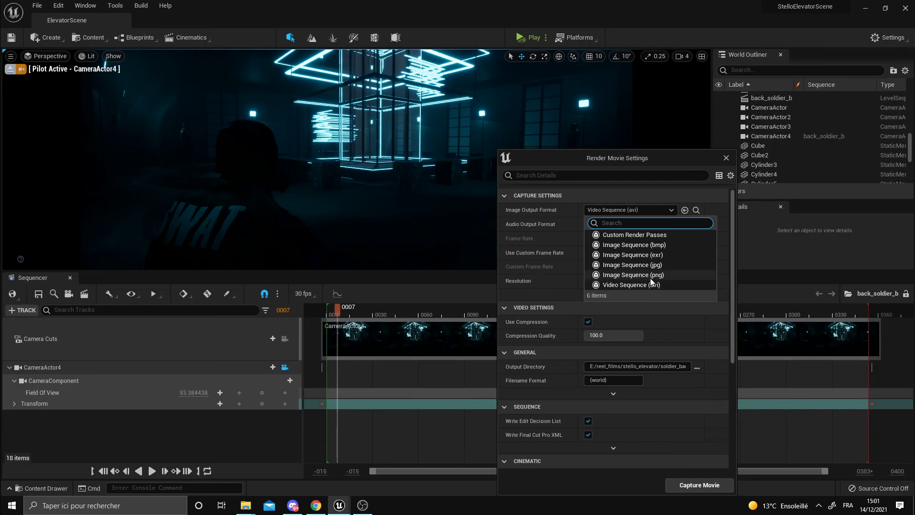
{"action": "left_click", "coordinate": [652, 266]}
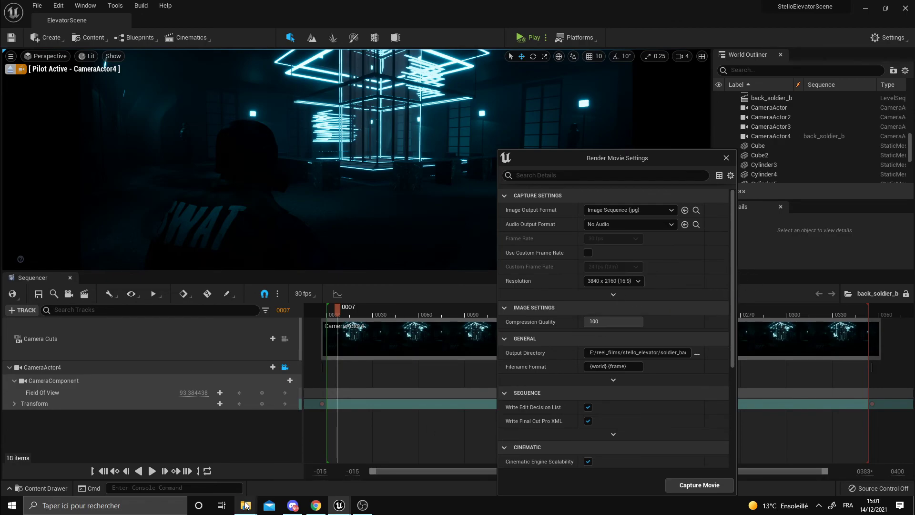
Step: Step through rendered soldier_back JPG frames up to ElevatorScene.0219, then close Photos
{"action": "mouse_move", "coordinate": [246, 505]}
{"action": "left_click", "coordinate": [313, 466]}
{"action": "double_click", "coordinate": [479, 252]}
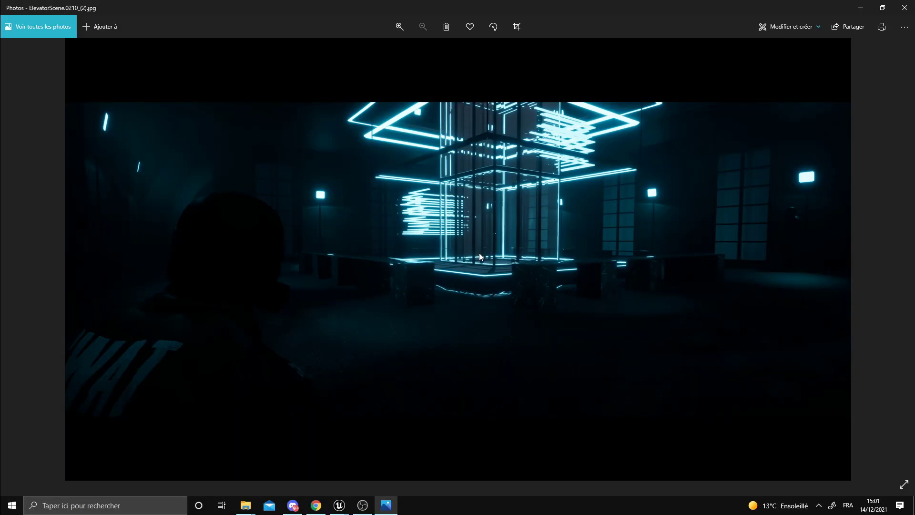
{"action": "key", "text": "Right"}
{"action": "key", "text": "Right"}
{"action": "key", "text": "Right"}
{"action": "key", "text": "Right"}
{"action": "key", "text": "Right"}
{"action": "key", "text": "Right"}
{"action": "key", "text": "Right"}
{"action": "key", "text": "Right"}
{"action": "key", "text": "Right"}
{"action": "key", "text": "Right"}
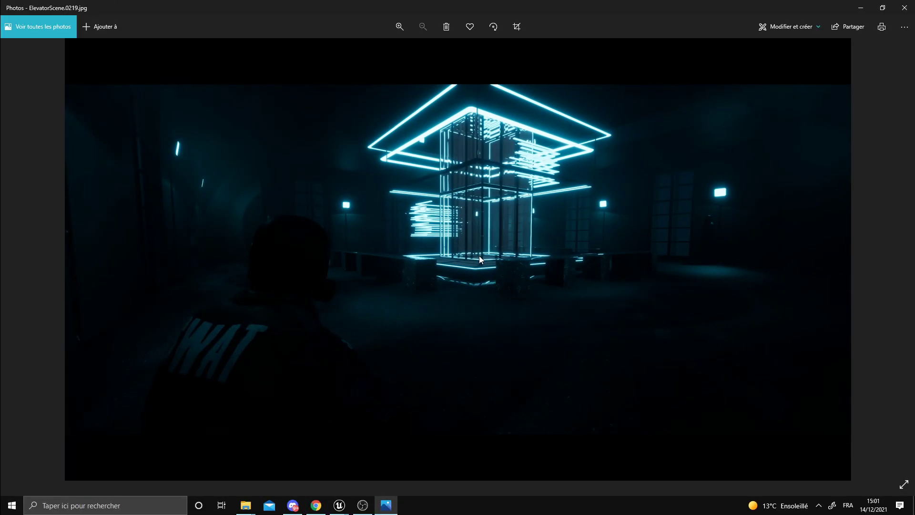
{"action": "left_click", "coordinate": [905, 8]}
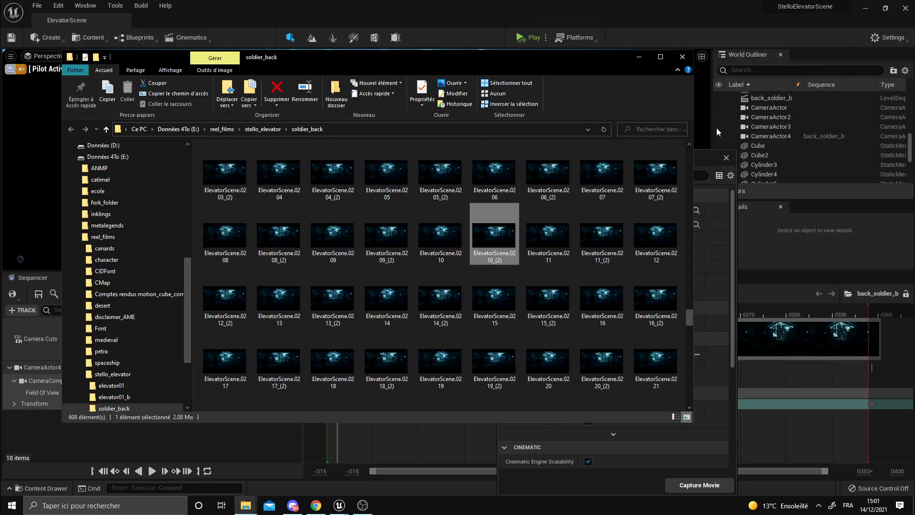
{"action": "left_click_drag", "start_coordinate": [607, 59], "coordinate": [574, 56]}
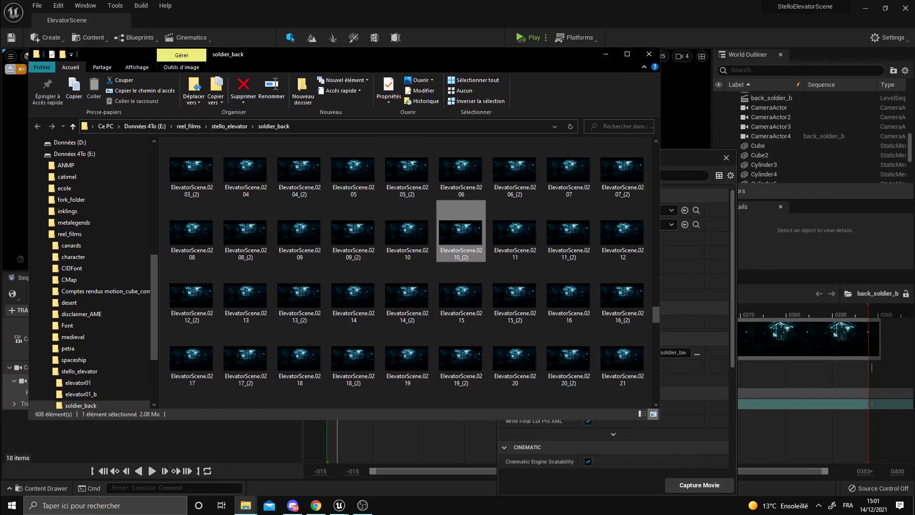